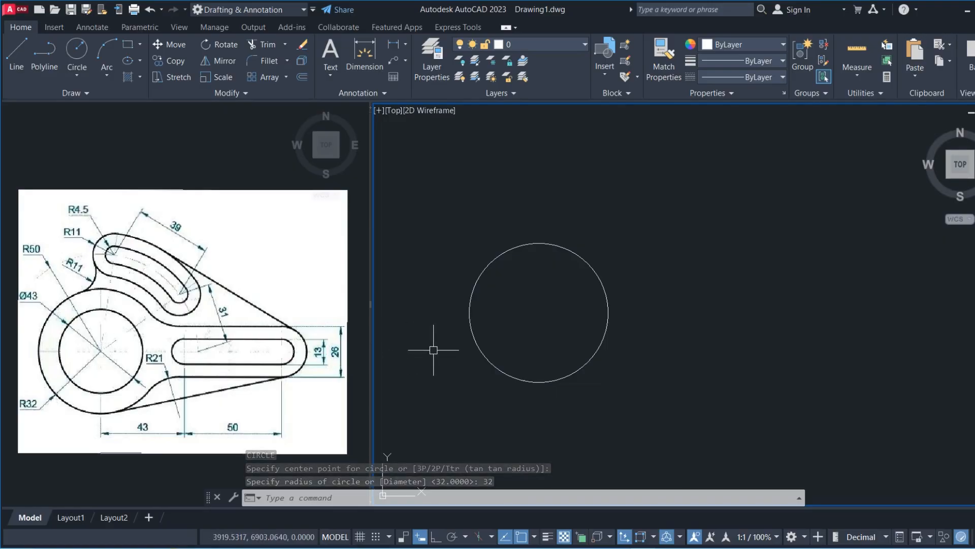
- Draw a circle of diameter 43 concentric with the existing radius 32 circle
key("Return")
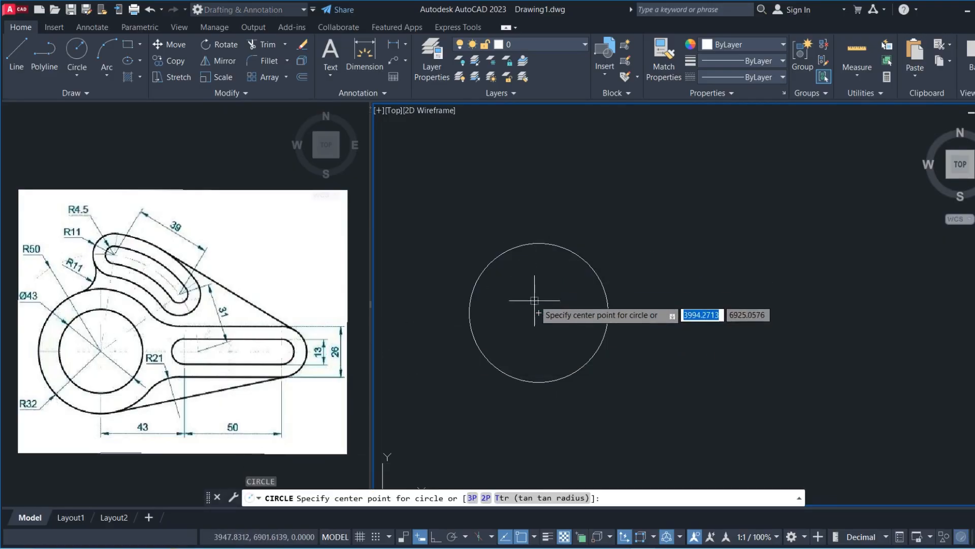
left_click(540, 315)
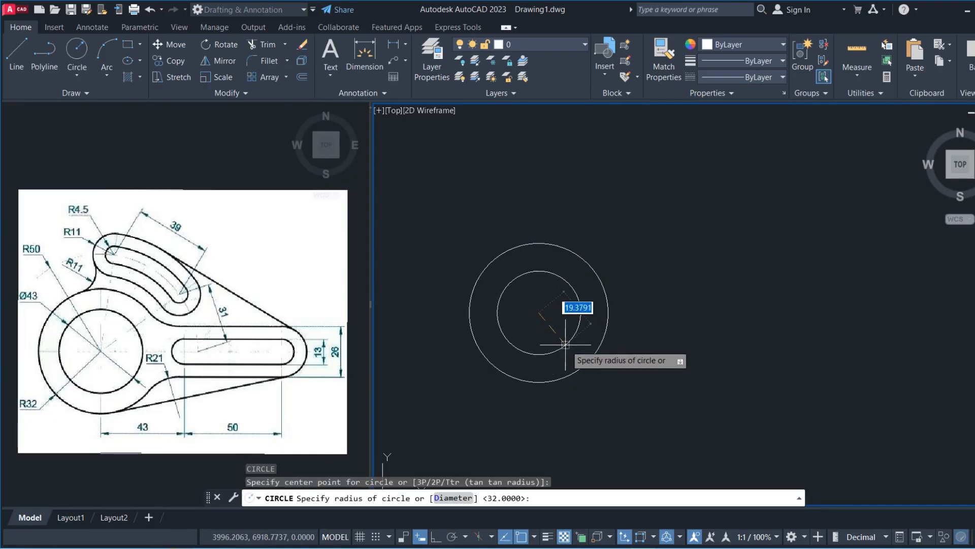
type("d")
key("Return")
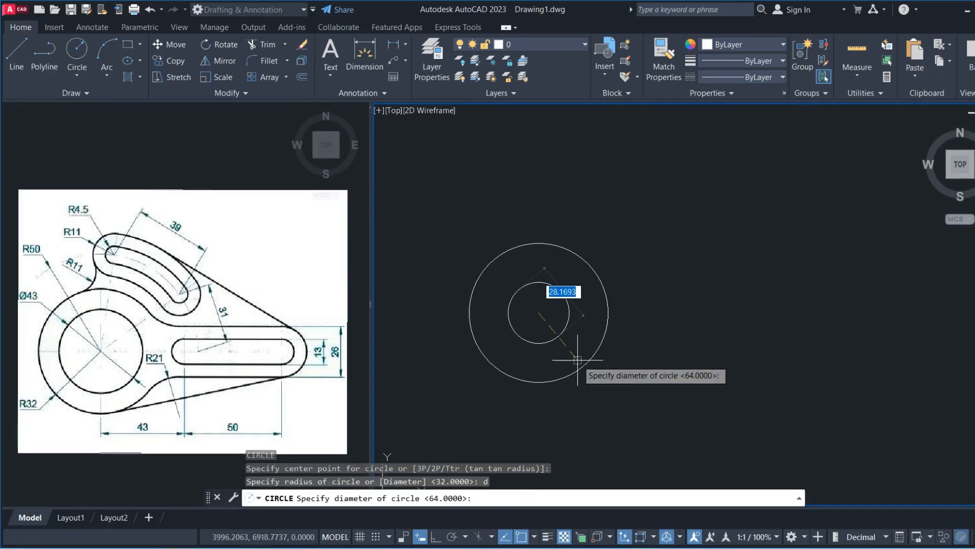
type("43")
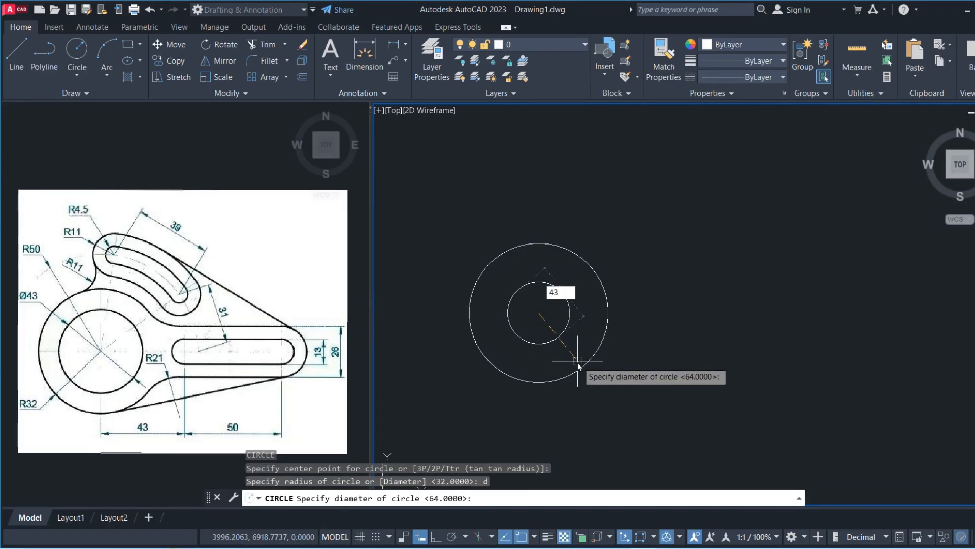
key("Return")
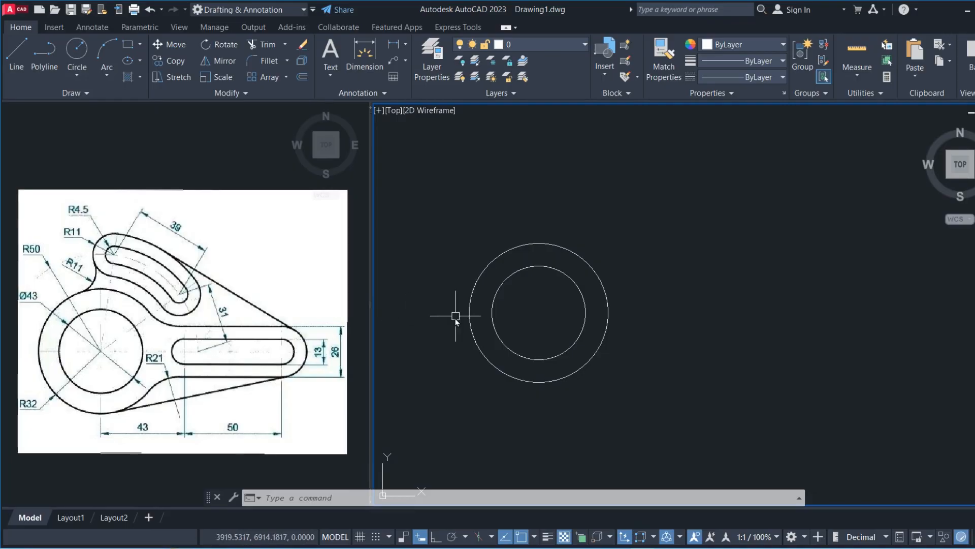
- Draw a circle of diameter 13 at the common center of the two existing circles
key("Return")
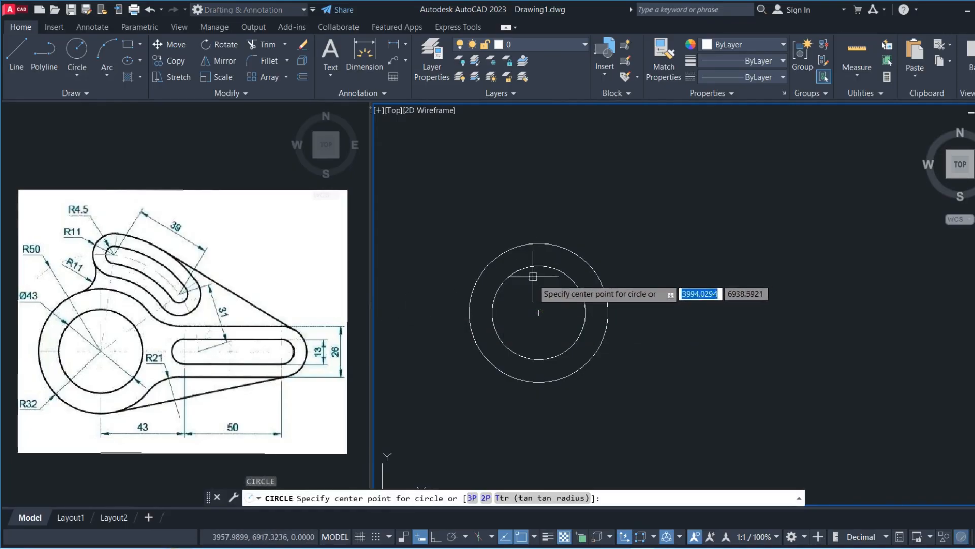
left_click(540, 316)
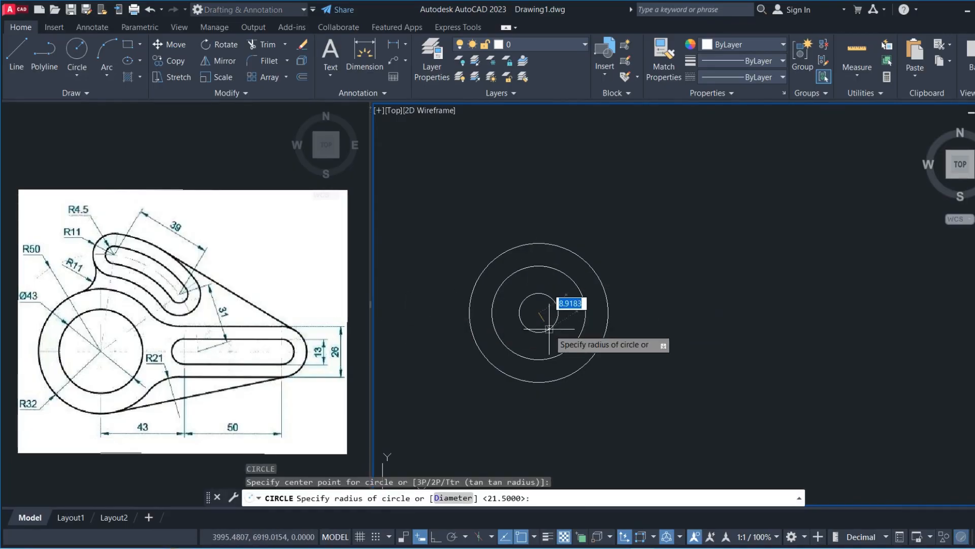
type("d")
key("Return")
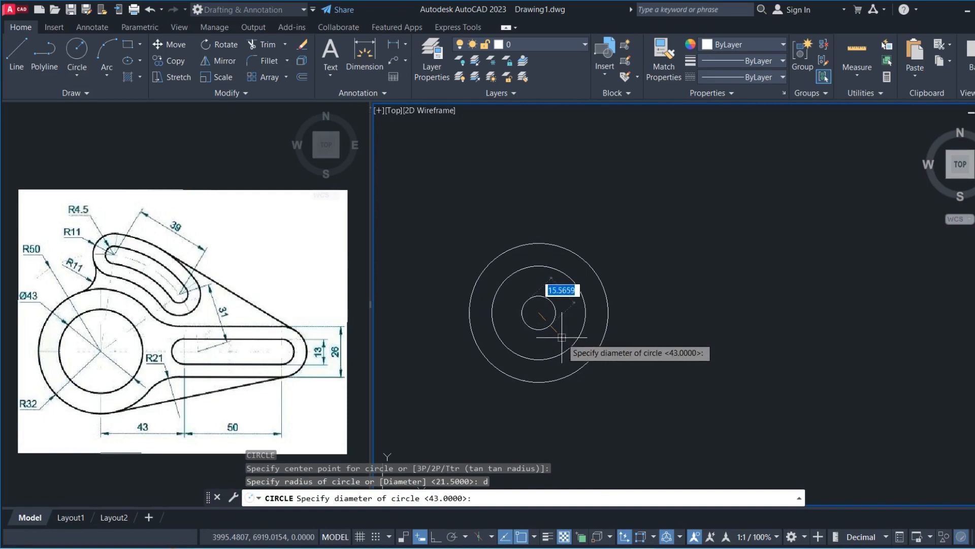
type("13")
key("Return")
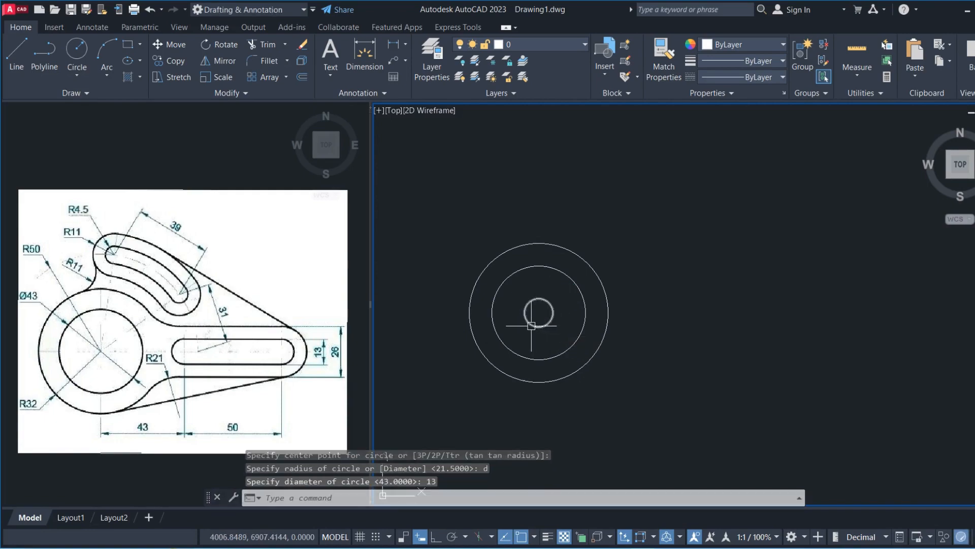
- Draw a circle of diameter 26 at the same center, around the 13 diameter circle
key("Return")
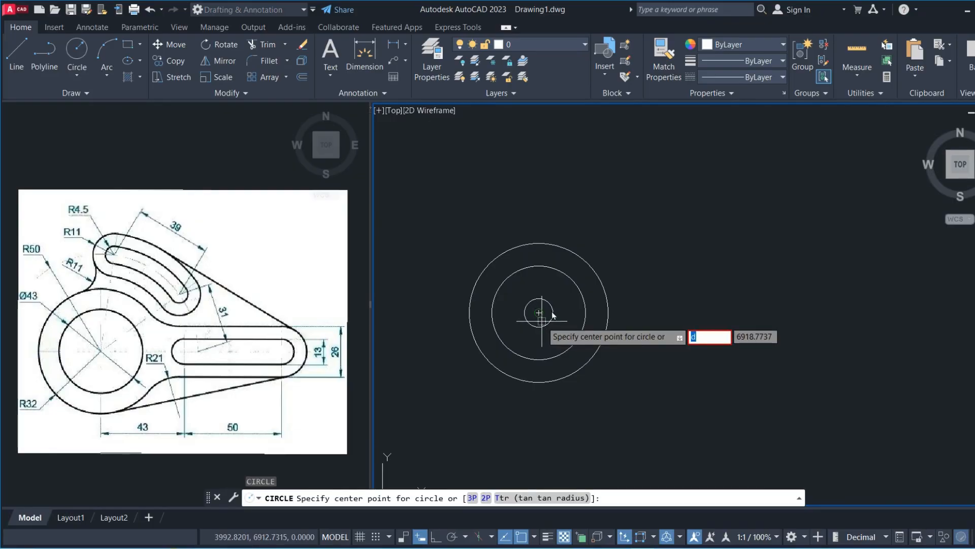
key("Escape")
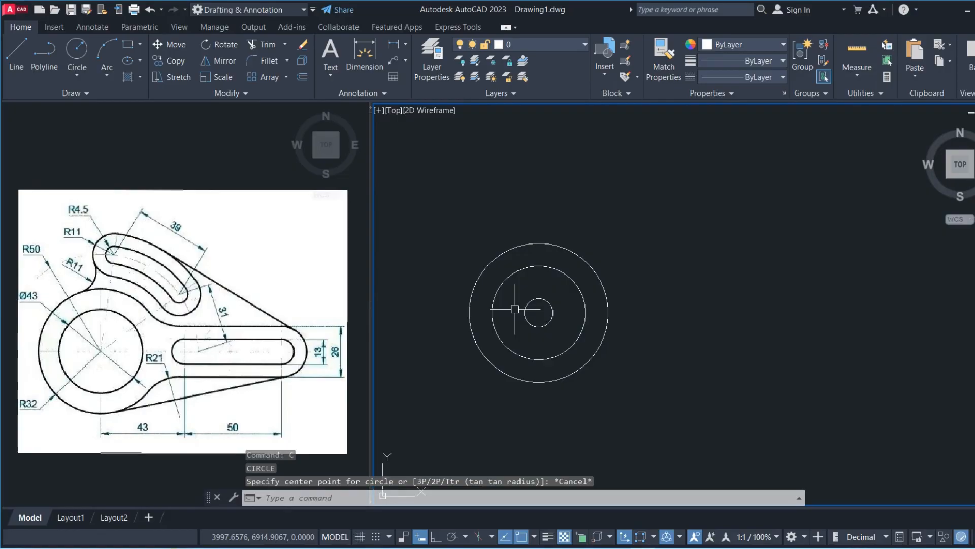
key("Return")
left_click(535, 312)
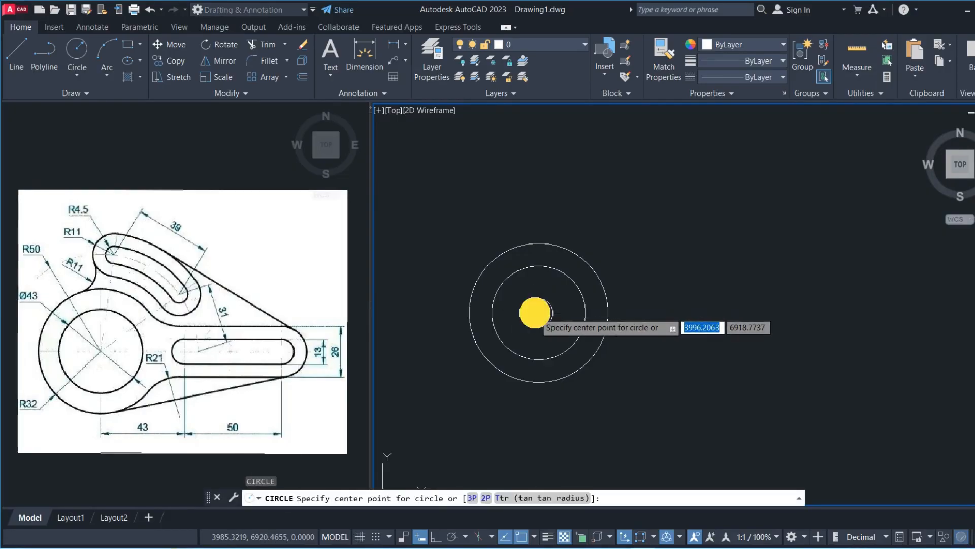
type("d")
key("Return")
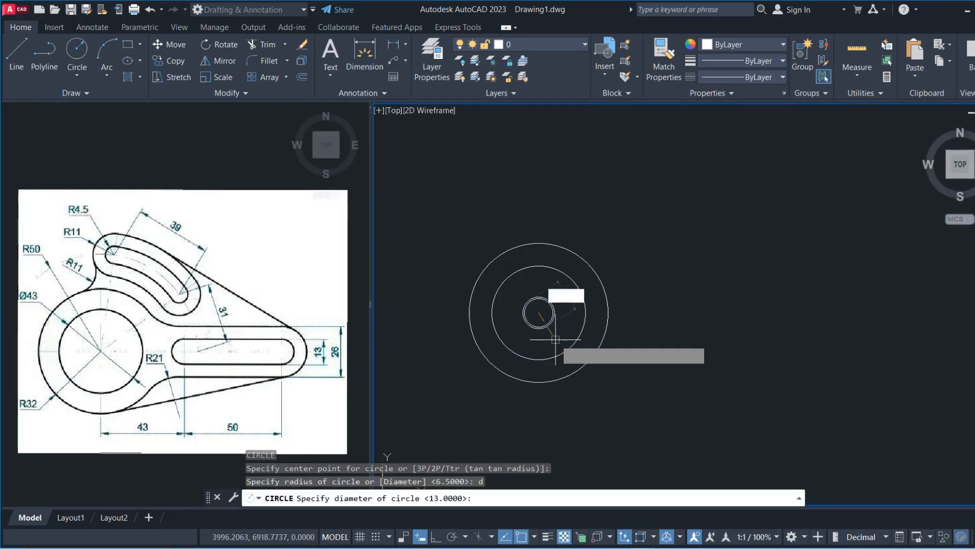
type("2")
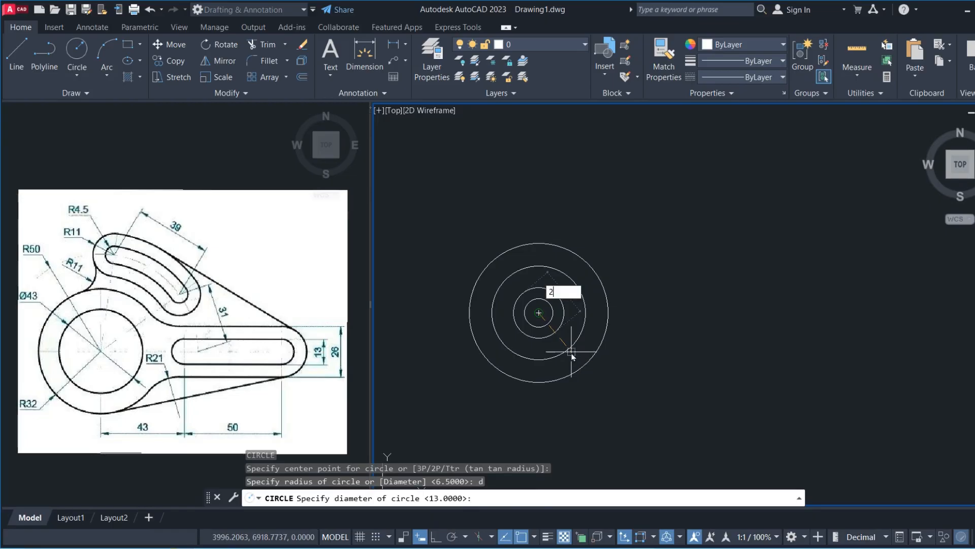
type("6")
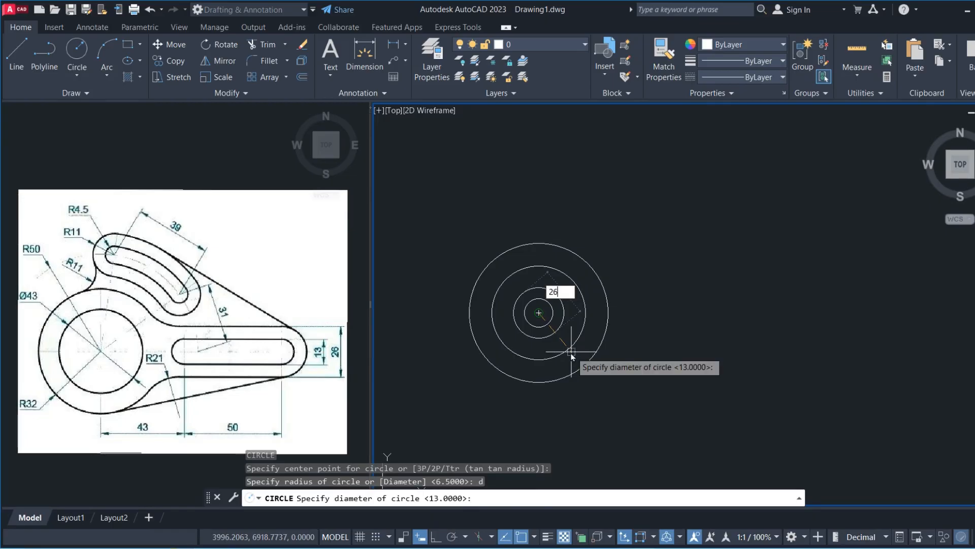
key("Return")
- Move the 13 and 26 diameter circles from their center 43 units horizontally to the right, with Ortho mode on
left_click(563, 280)
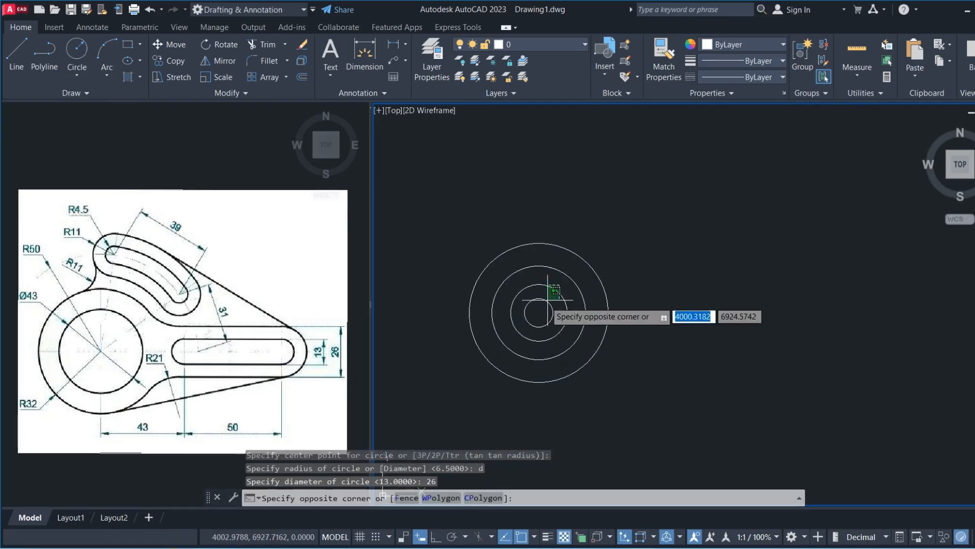
left_click(529, 318)
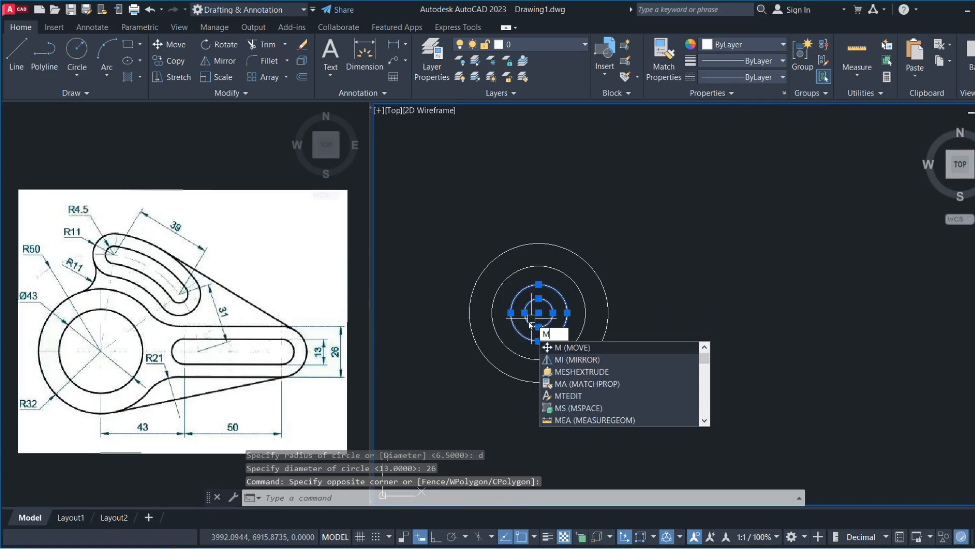
left_click(583, 349)
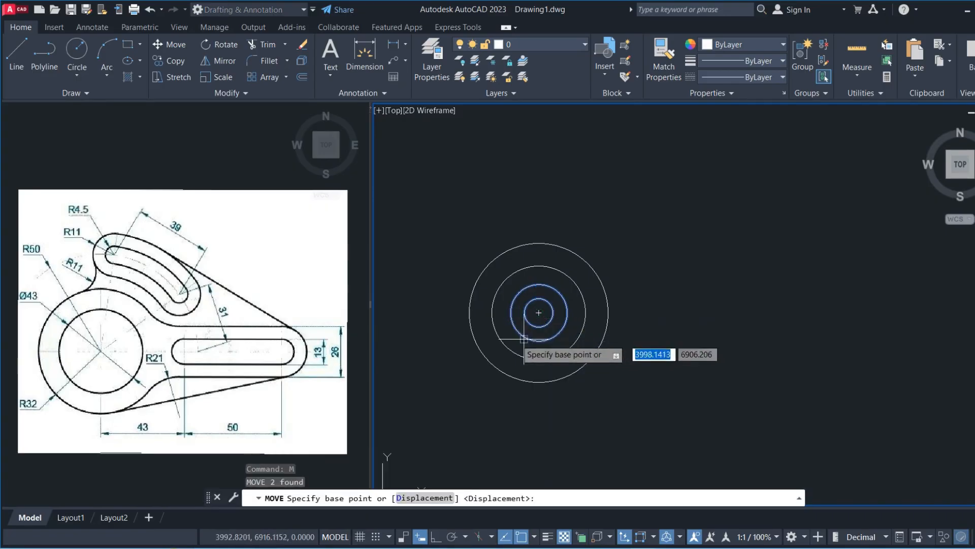
left_click(538, 313)
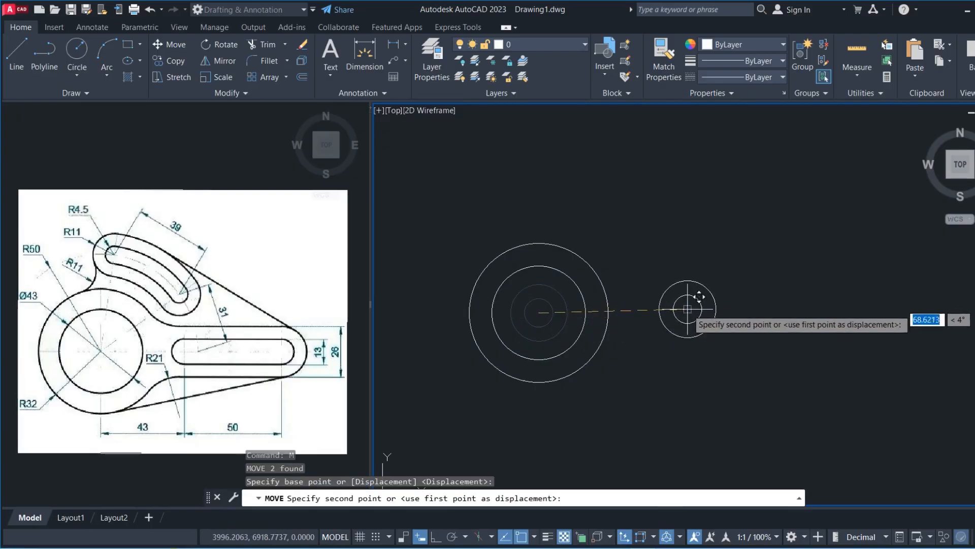
key("F8")
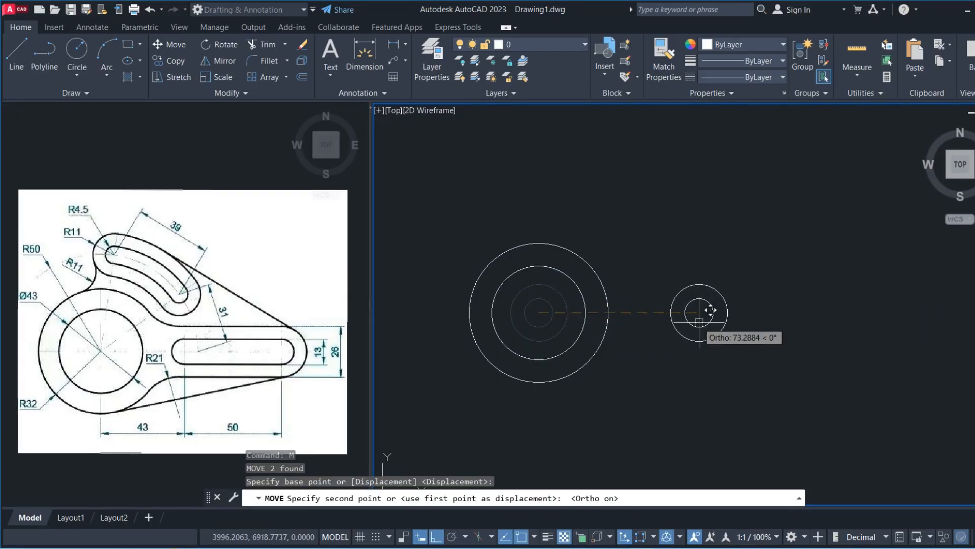
type("43")
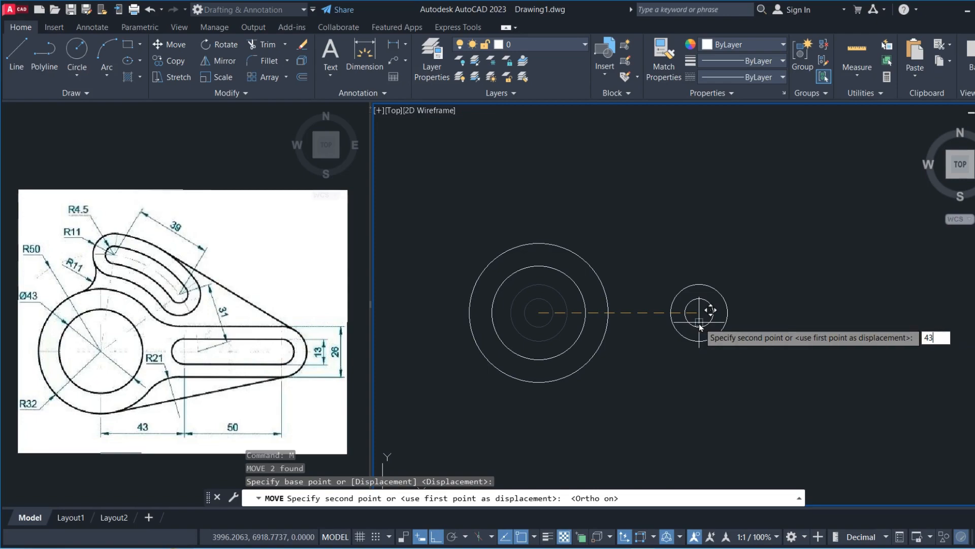
key("Return")
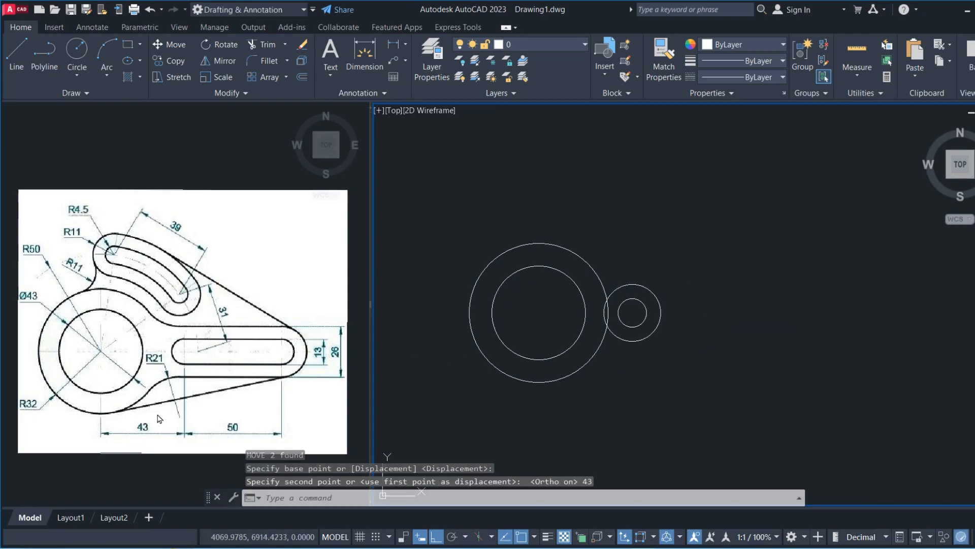
- Copy the 13 and 26 diameter circles from their center 50 units horizontally to the right
left_click(684, 283)
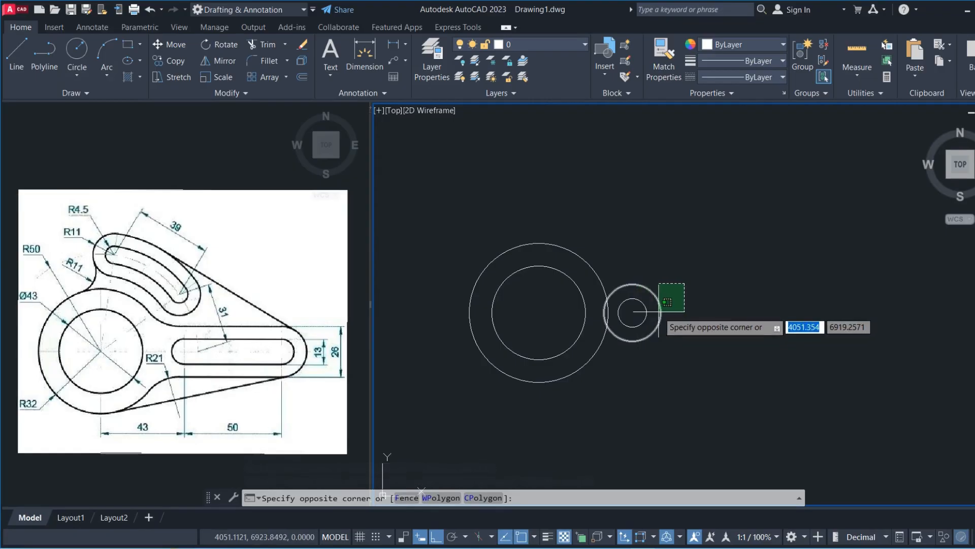
left_click(630, 319)
type("c")
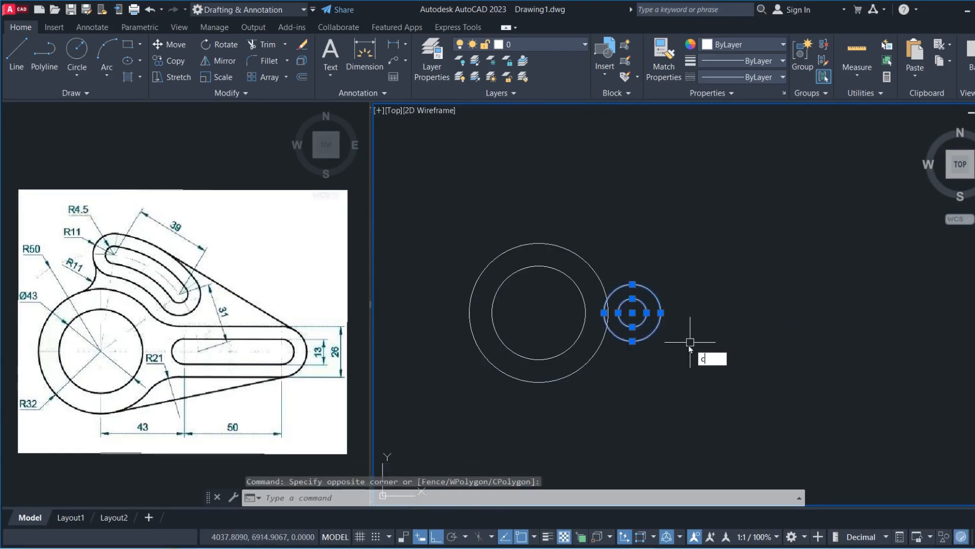
type("o")
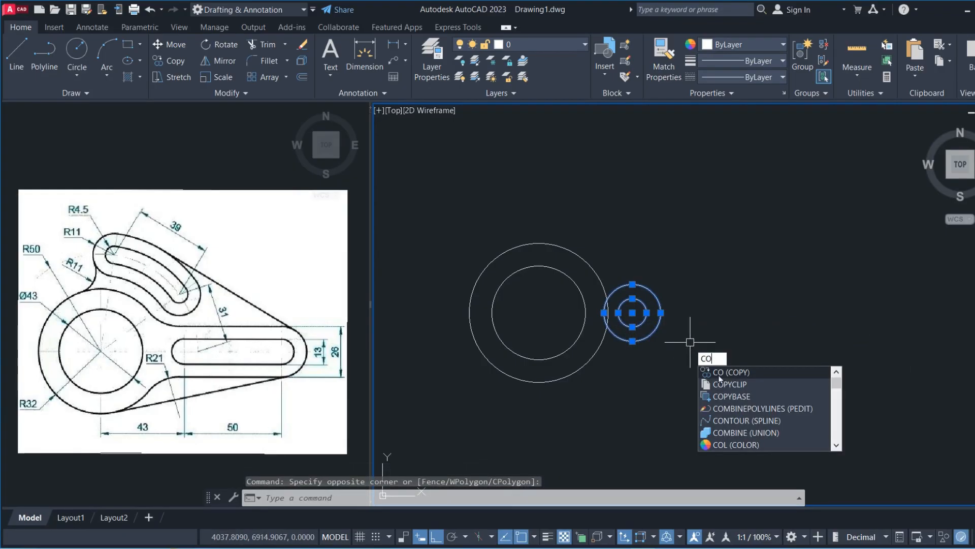
left_click(719, 374)
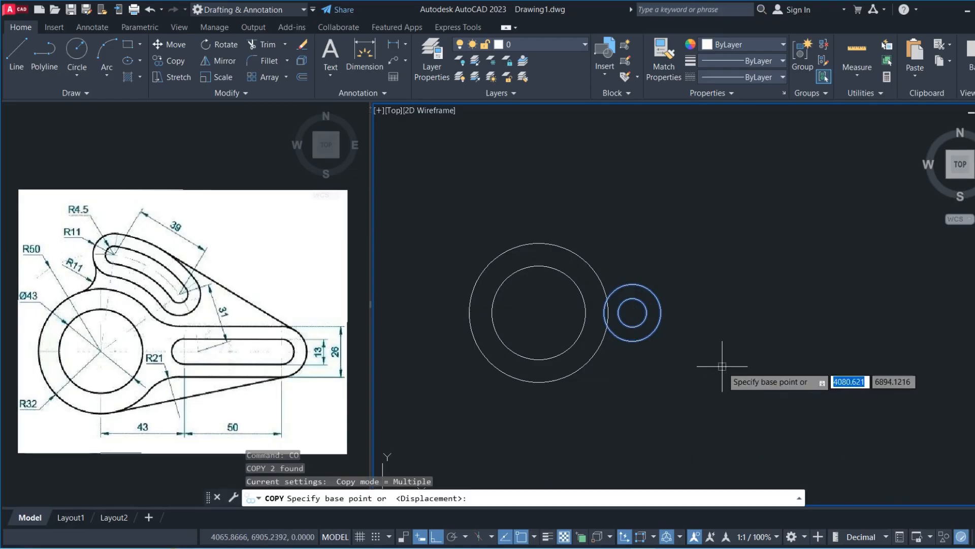
left_click(633, 313)
type("50")
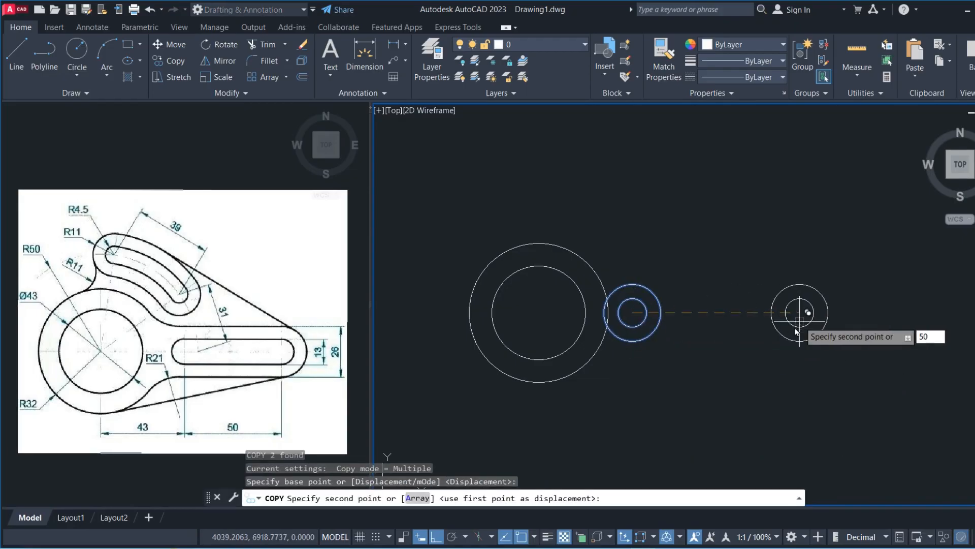
key("Return")
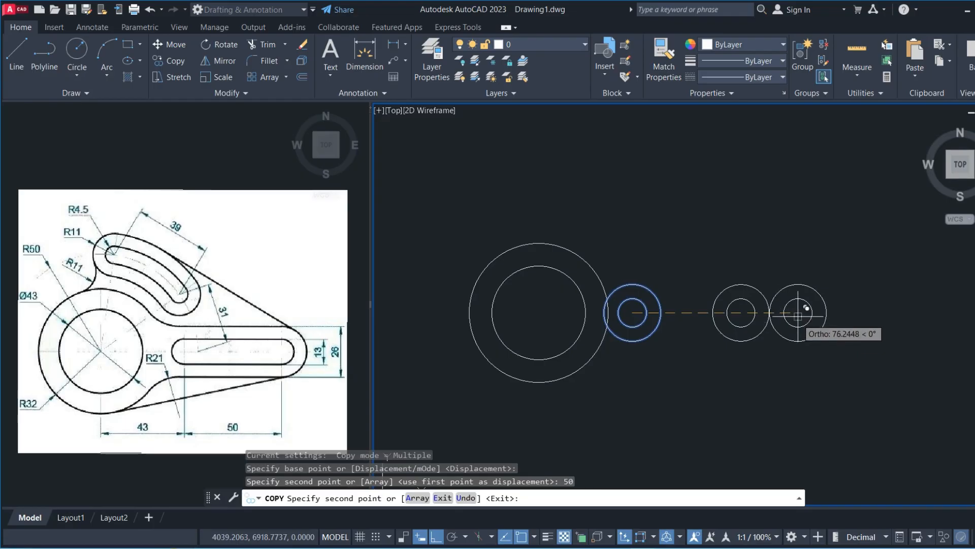
key("Escape")
type("l")
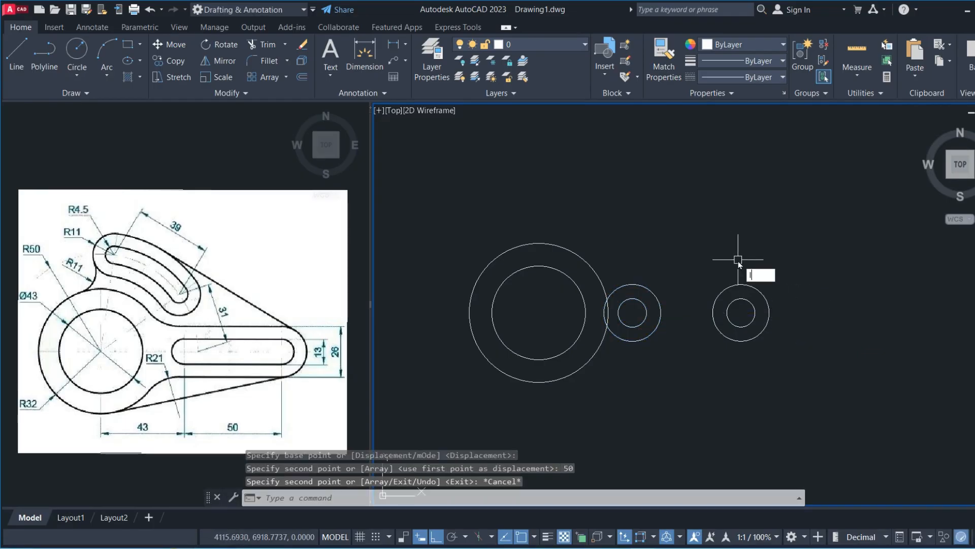
key("Return")
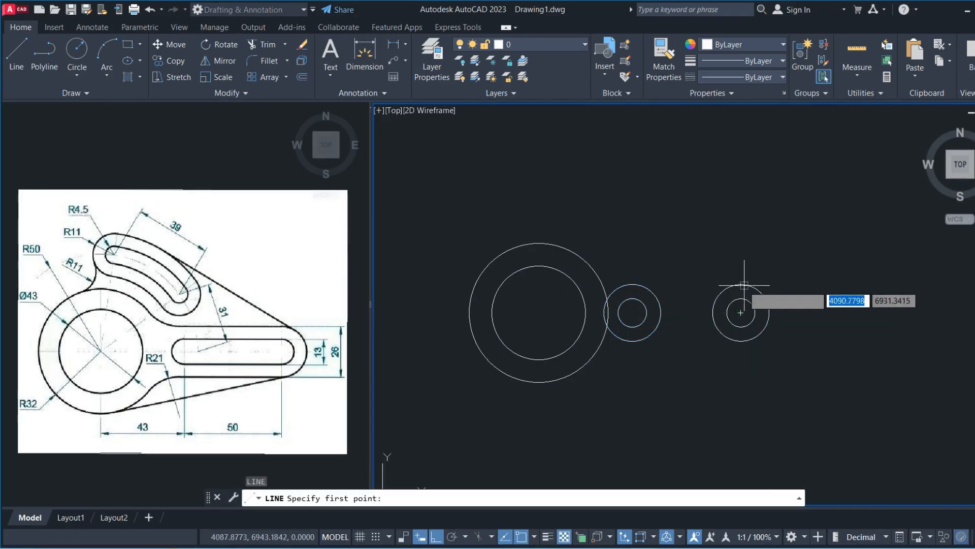
left_click(741, 283)
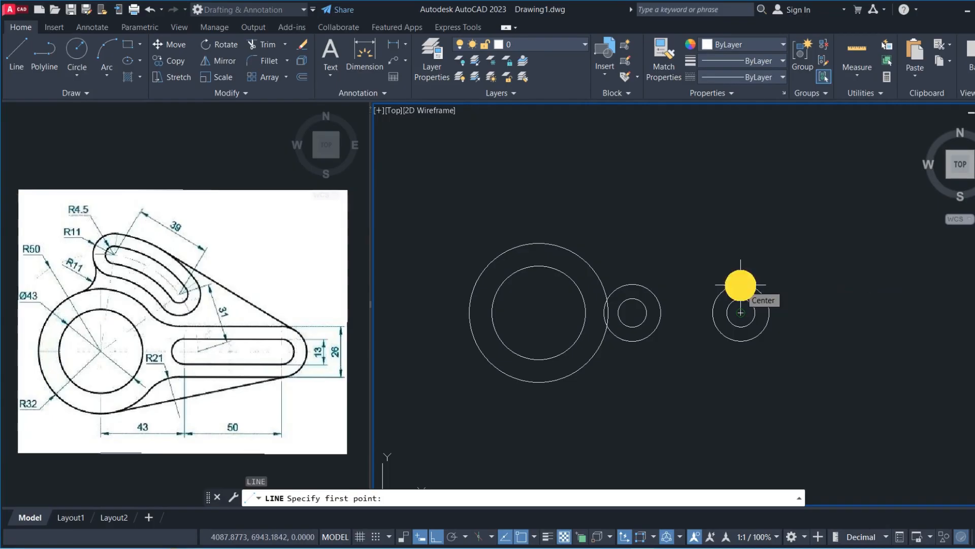
key("Escape")
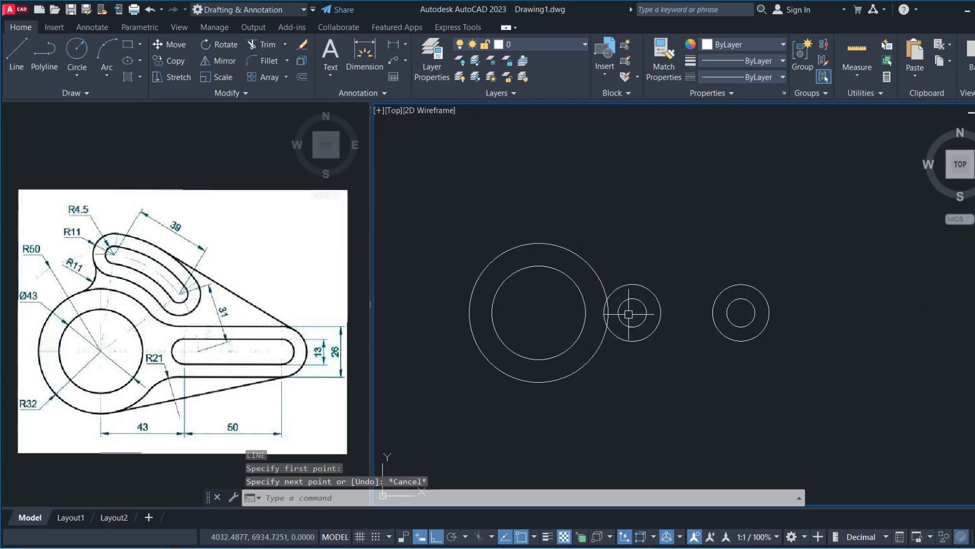
- Enable all object snap modes in the drafting settings
left_click(534, 538)
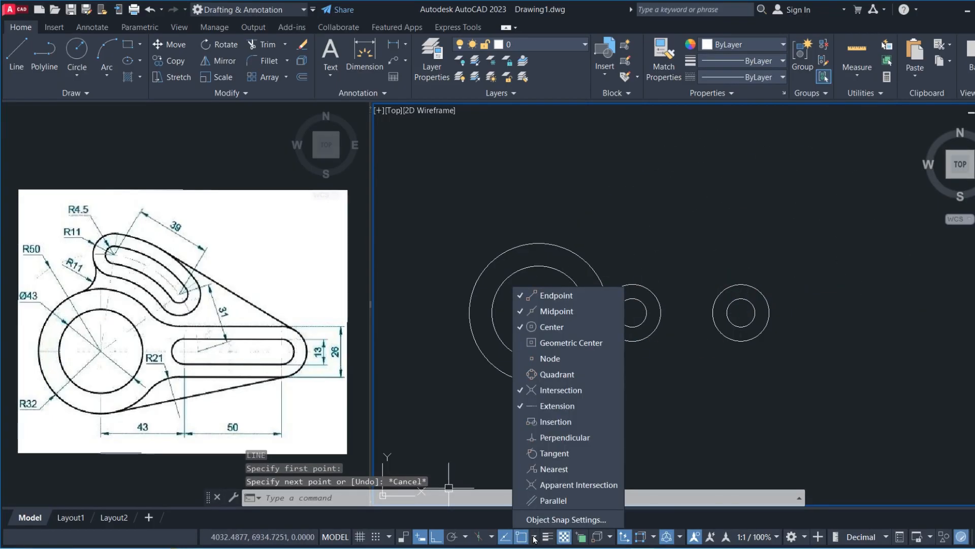
left_click(561, 523)
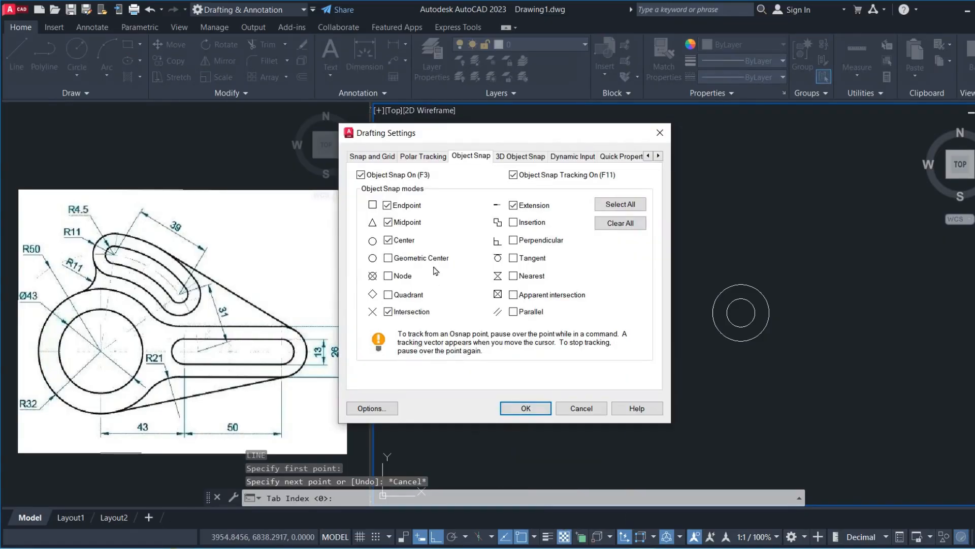
left_click(621, 205)
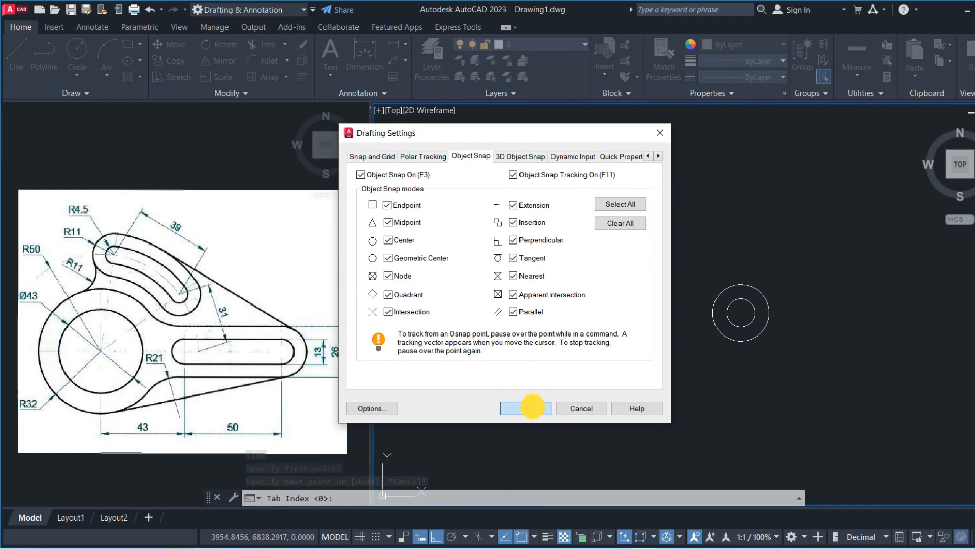
left_click(528, 408)
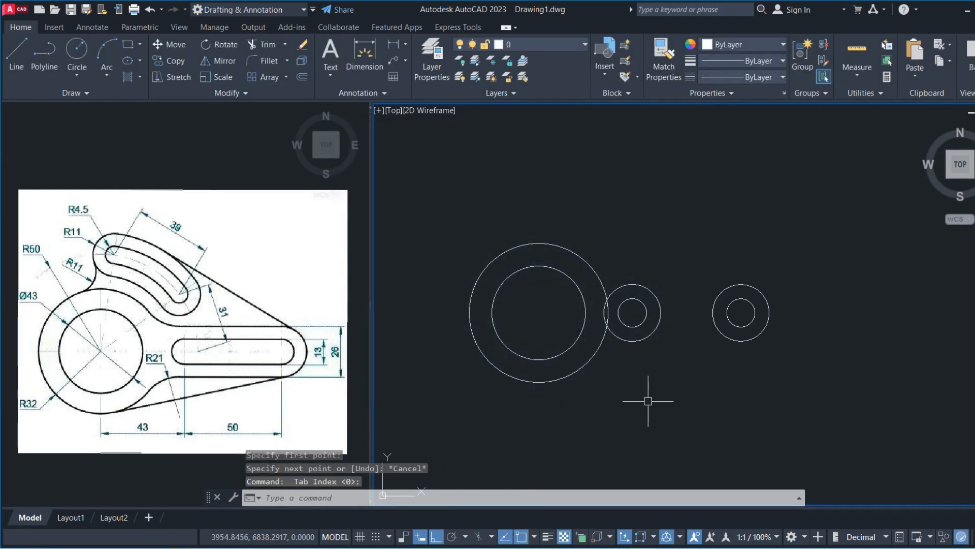
- Erase the 26 diameter circle nearest the main circles and draw a horizontal line about 72 units leftward from the remaining one's top quadrant
left_click(652, 292)
key("Delete")
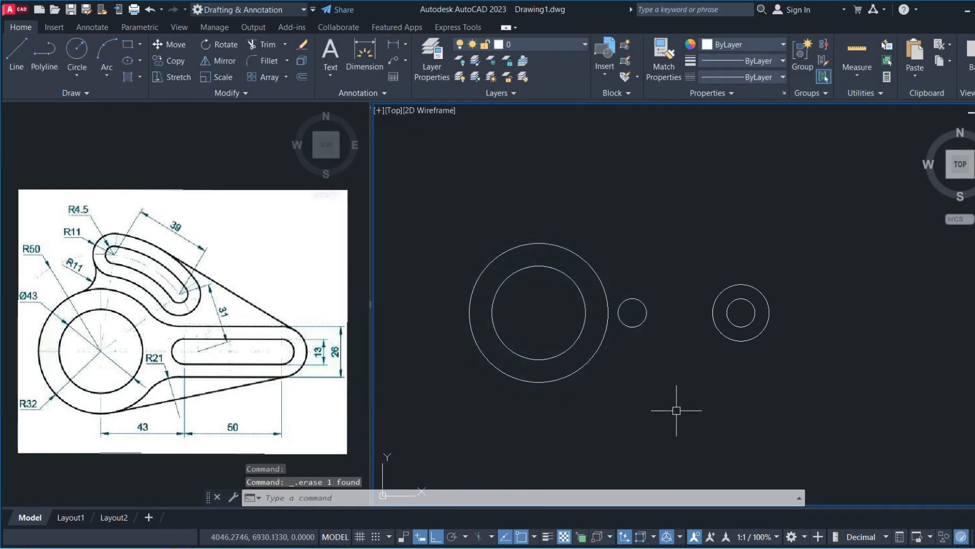
key("Return")
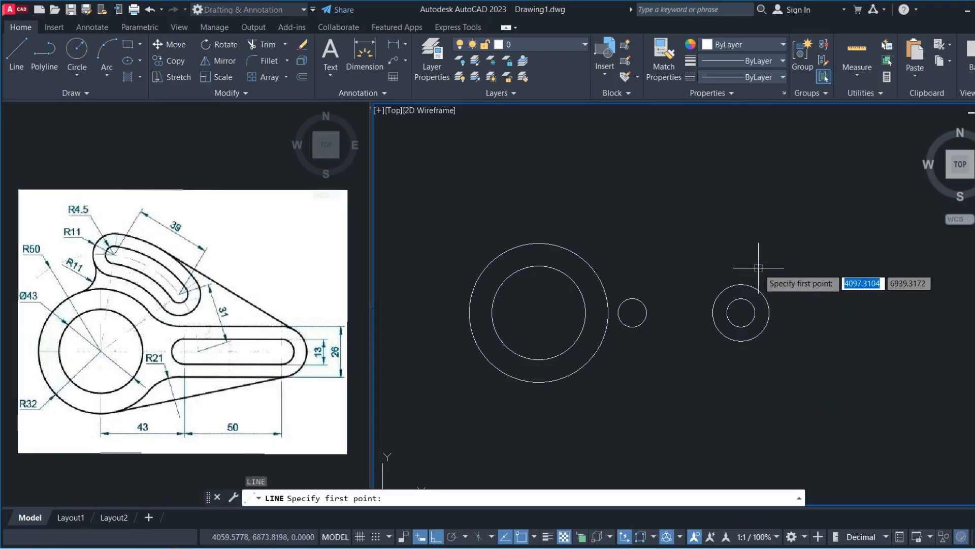
left_click(741, 284)
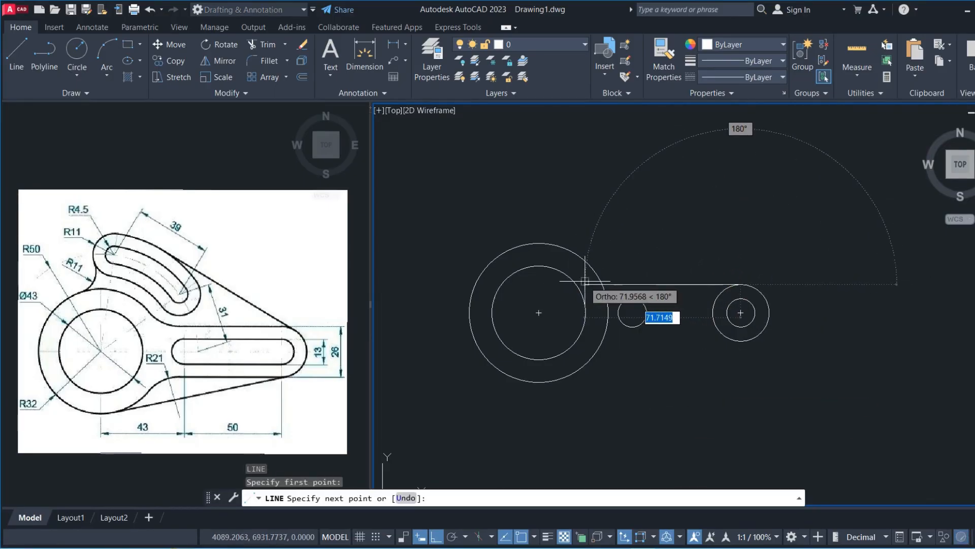
left_click(585, 282)
key("Return")
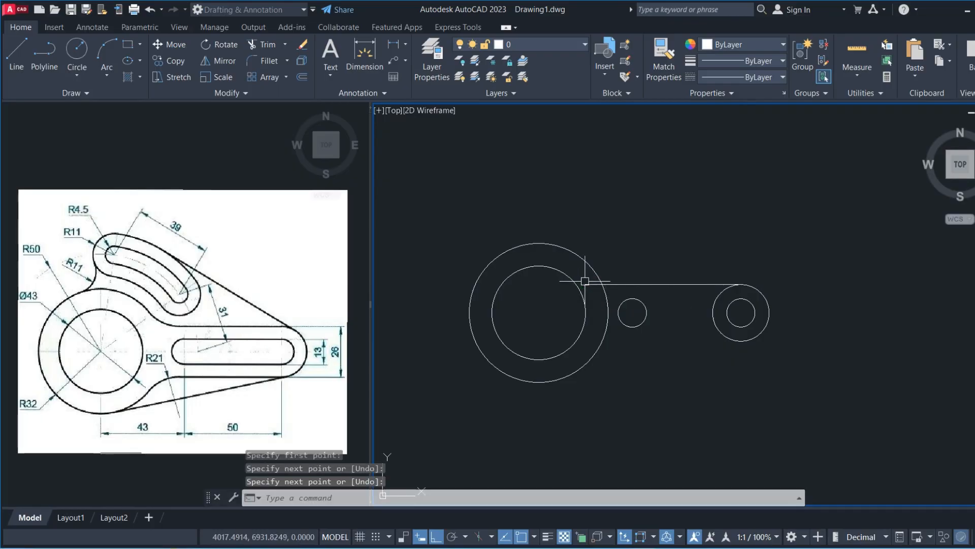
- Draw the slot's upper and lower horizontal lines between the top and bottom quadrants of the two 13 diameter circles
scroll(745, 308, "up", 2)
key("Return")
left_click(741, 298)
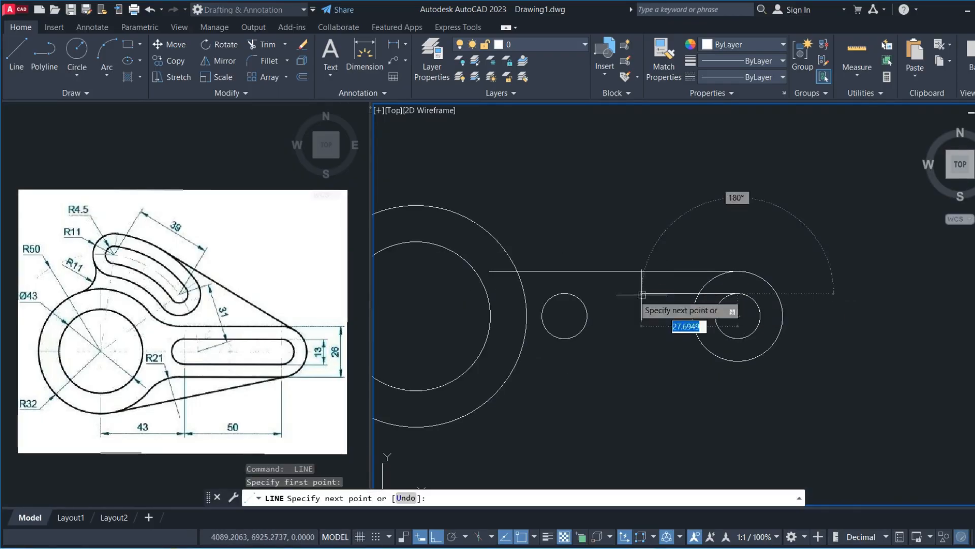
left_click(564, 293)
key("Return")
key("Return")
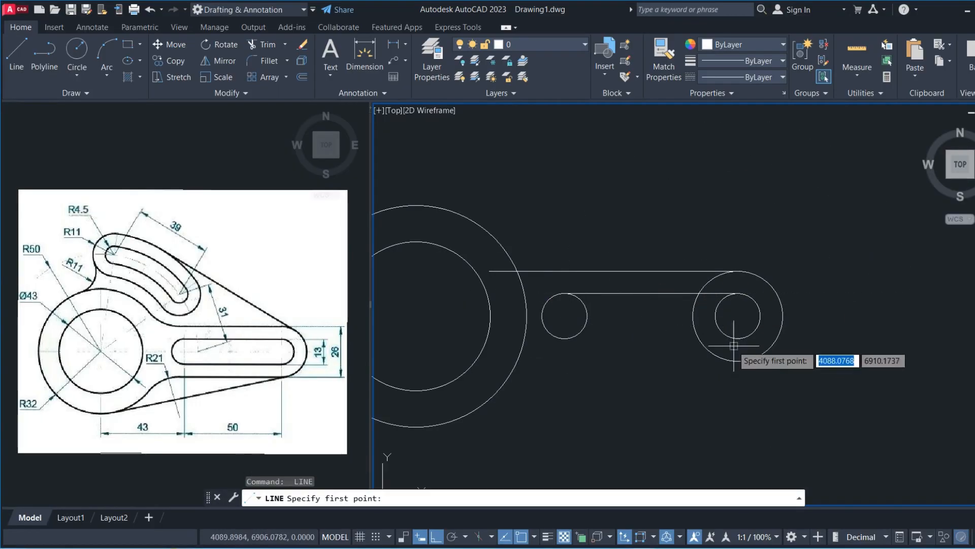
left_click(737, 337)
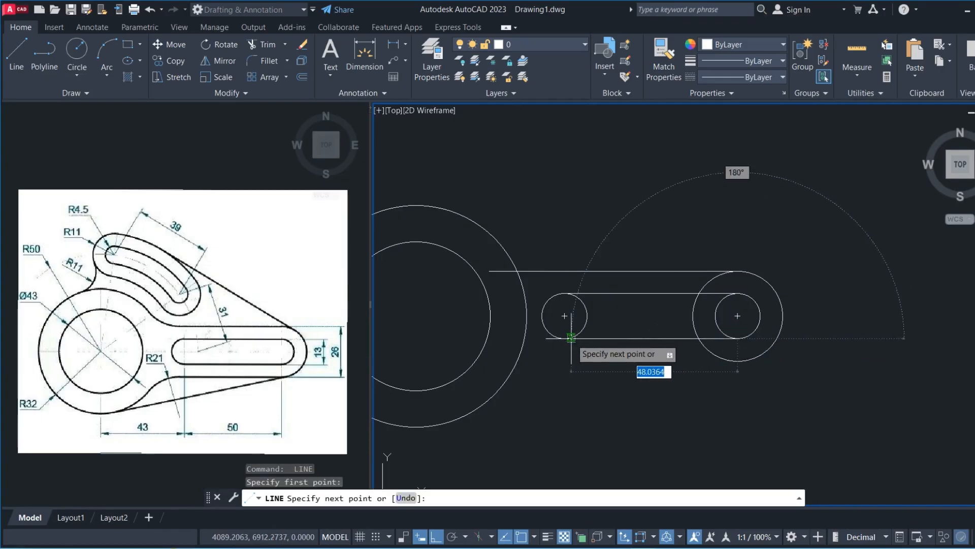
left_click(564, 338)
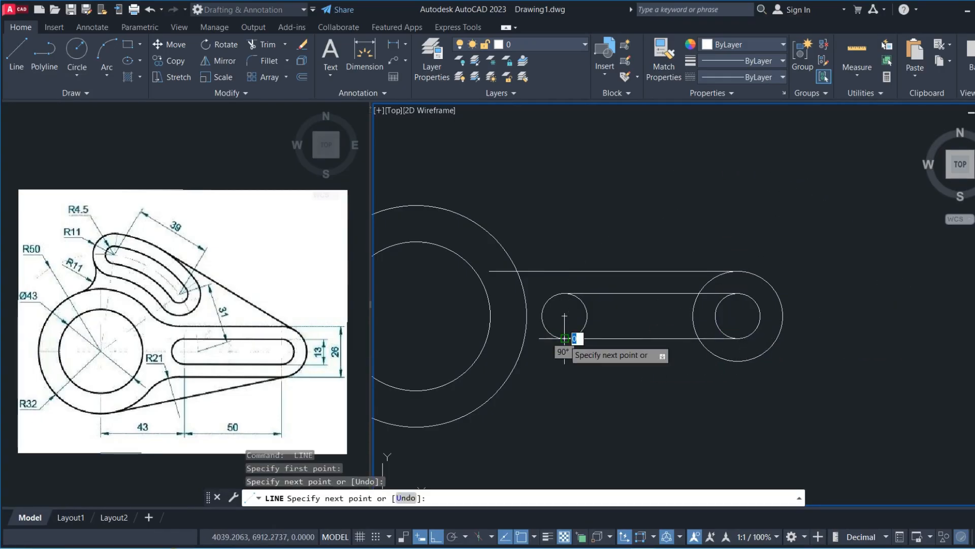
key("Return")
- Draw a horizontal line from the bottom quadrant of the 26 diameter circle leftward until it crosses the large outer circle
key("Return")
left_click(737, 361)
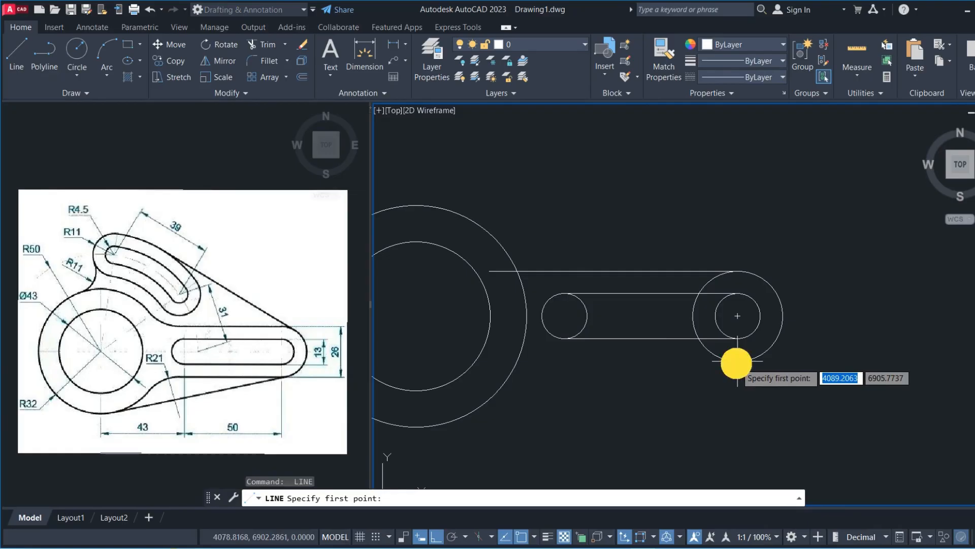
left_click(503, 366)
key("Return")
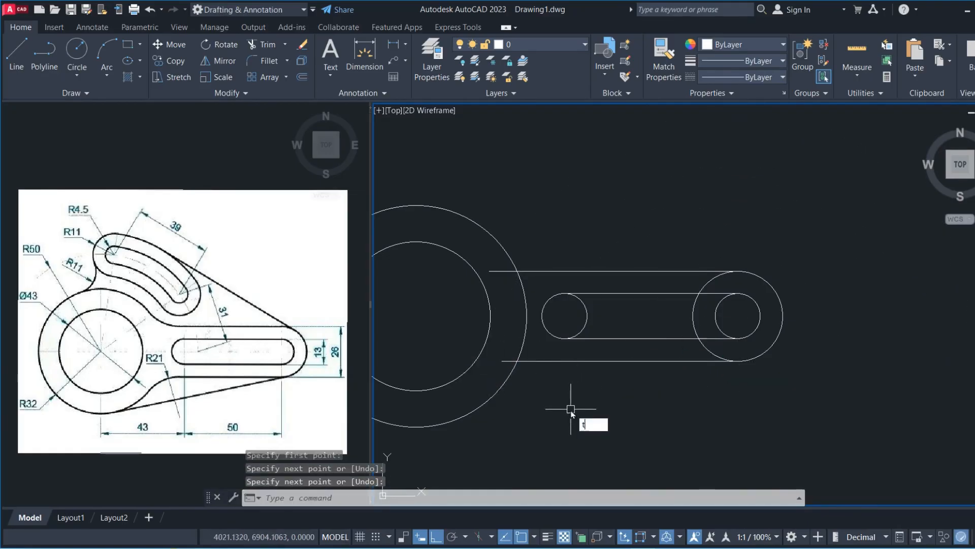
- Trim the large outer circle's arc between the two arm lines and the line ends that extend inside it
type("tr")
key("Return")
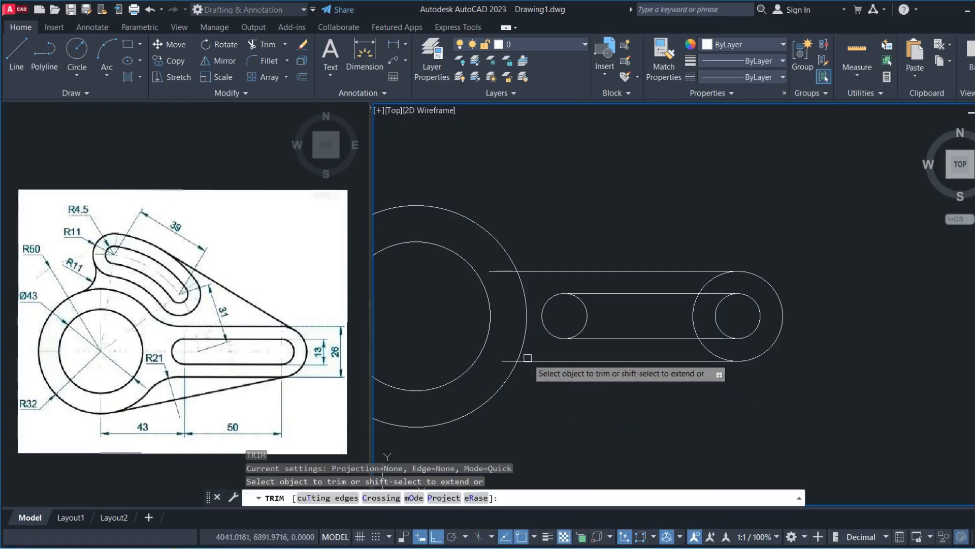
left_click(526, 320)
left_click(501, 271)
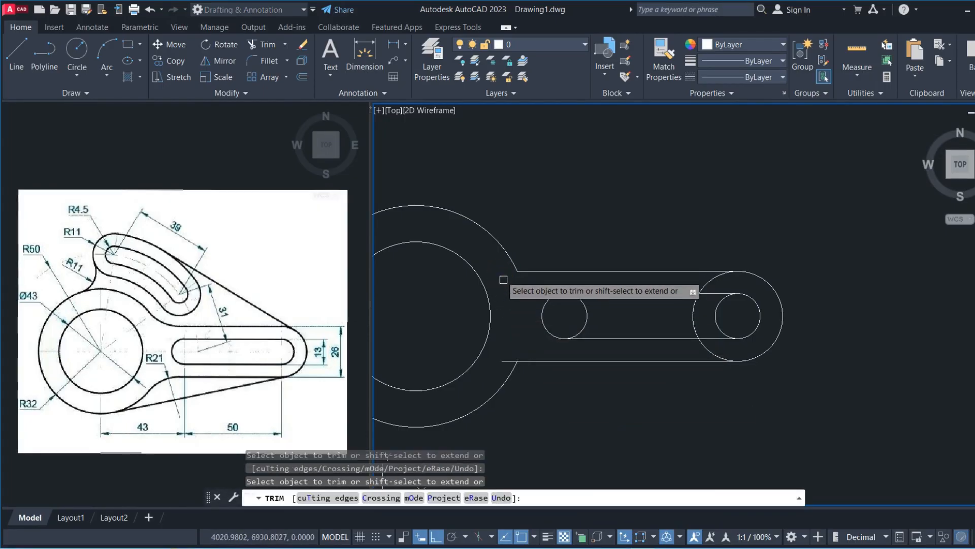
left_click(508, 359)
- Trim the inner halves of both 13 diameter circles and of the 26 diameter circle to leave a clean slot and arm outline
left_click(583, 315)
left_click(649, 316)
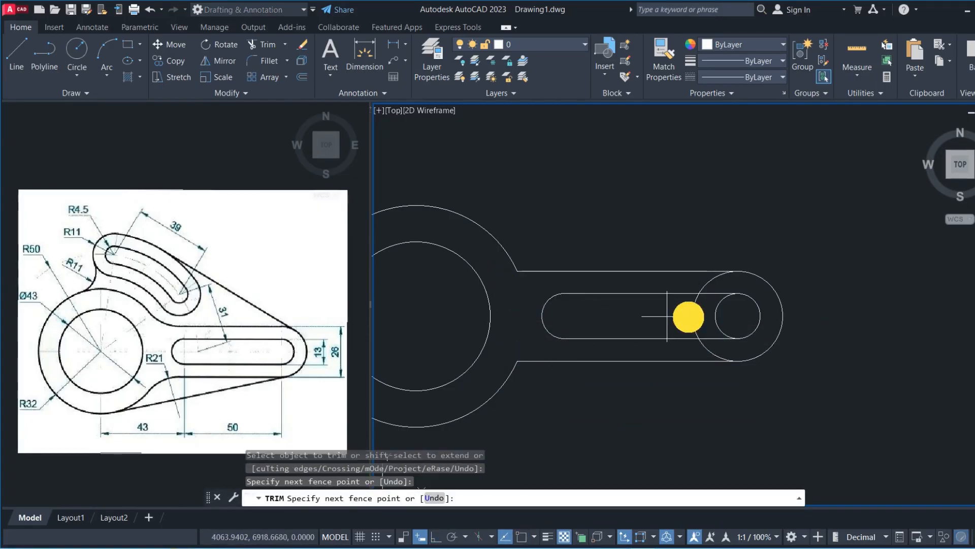
left_click(715, 315)
key("Return")
left_click(707, 283)
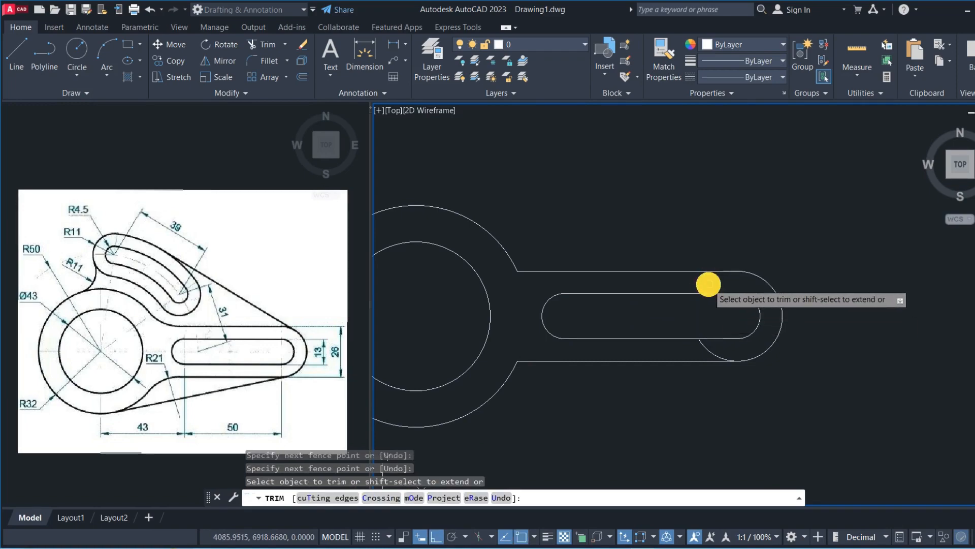
left_click(711, 355)
right_click(656, 226)
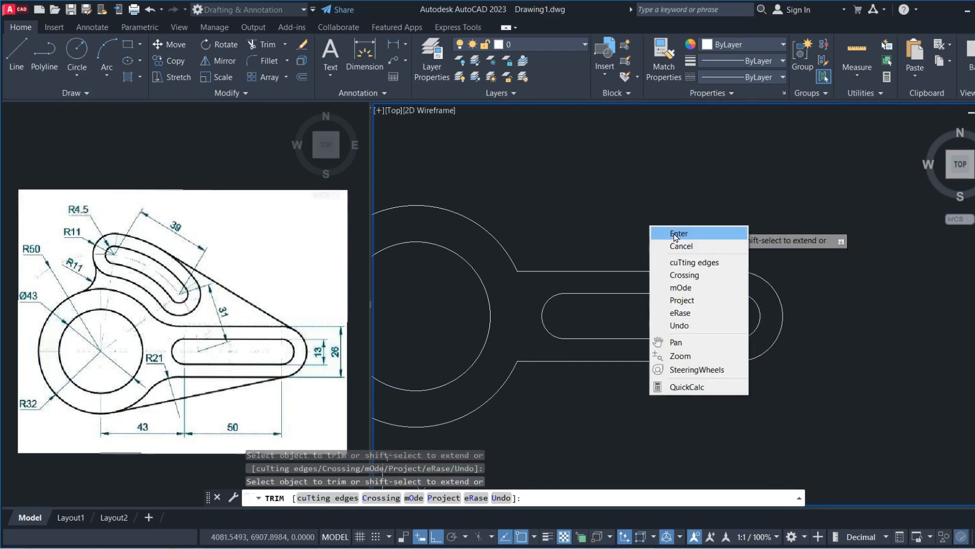
left_click(678, 234)
- Fillet the lower corner between the large outer arc and the arm's lower line with radius 21
middle_click_drag(640, 249, 813, 260)
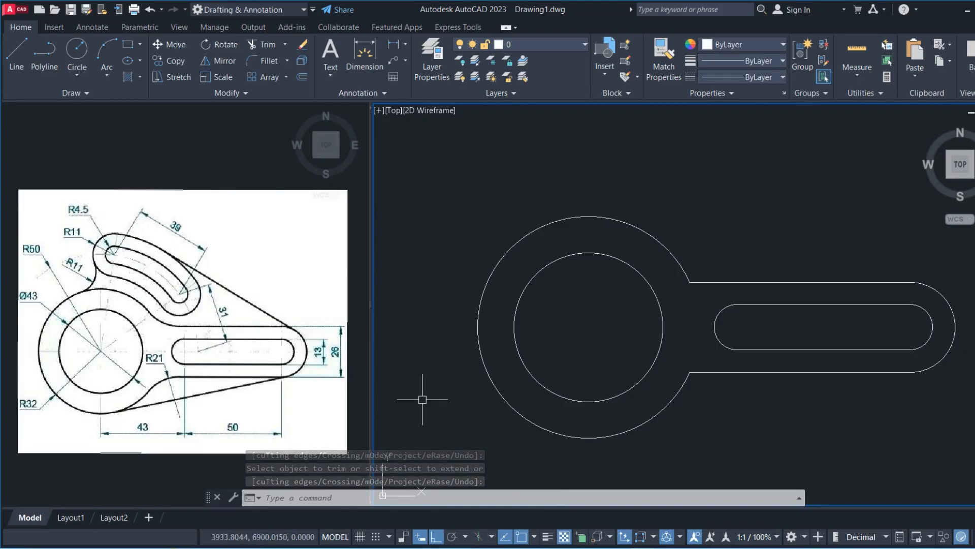
type("f")
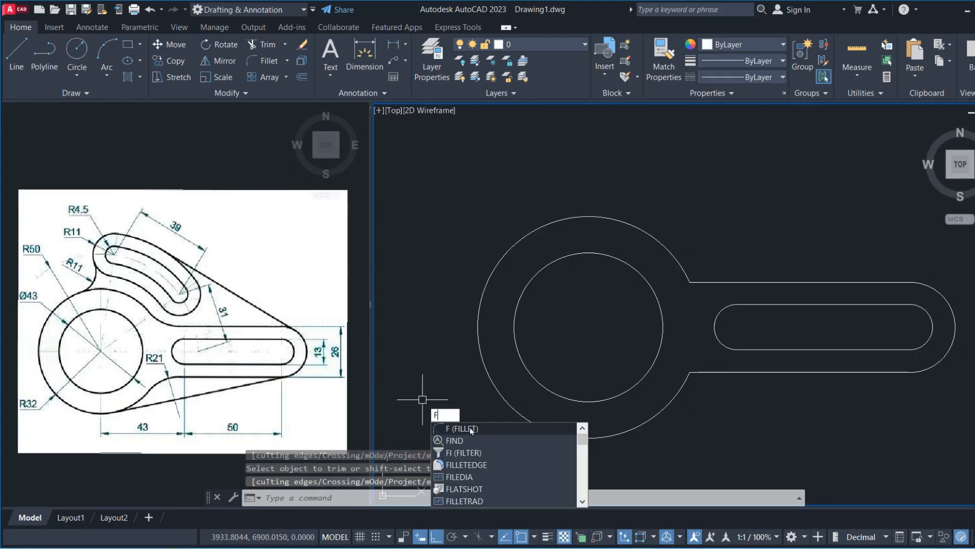
key("Return")
left_click(490, 497)
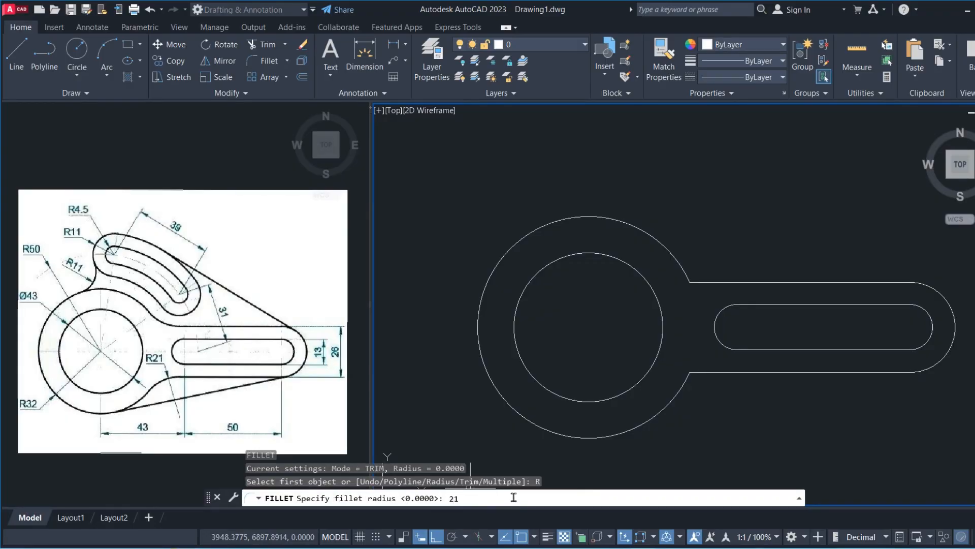
type("21")
key("Return")
left_click(674, 397)
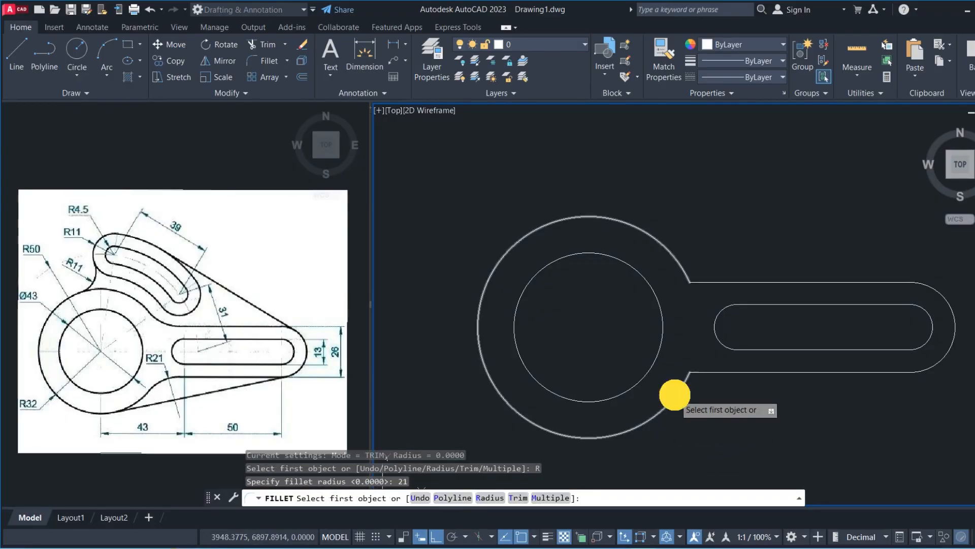
left_click(700, 372)
- Fillet the upper corner between the large outer arc and the arm's upper line with the same radius 21
key("Return")
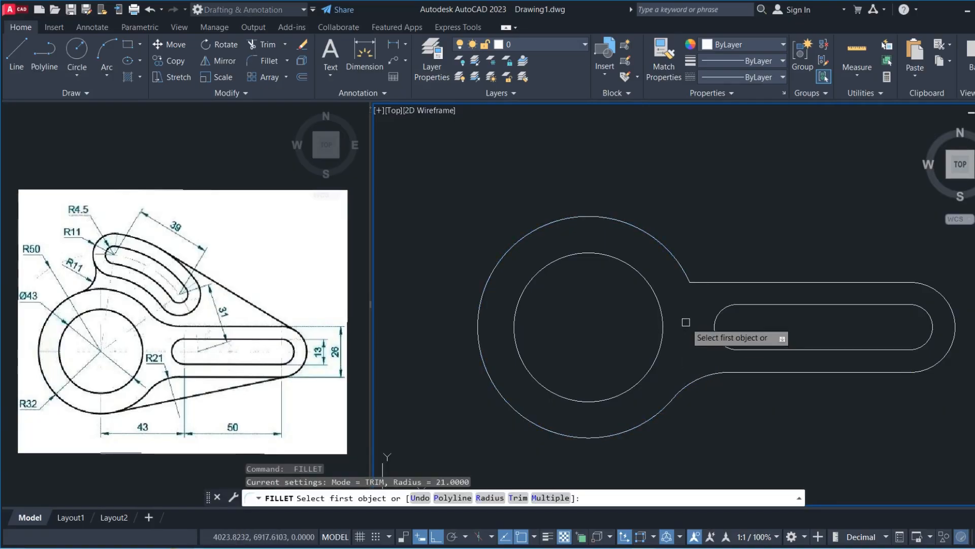
left_click(686, 274)
left_click(701, 280)
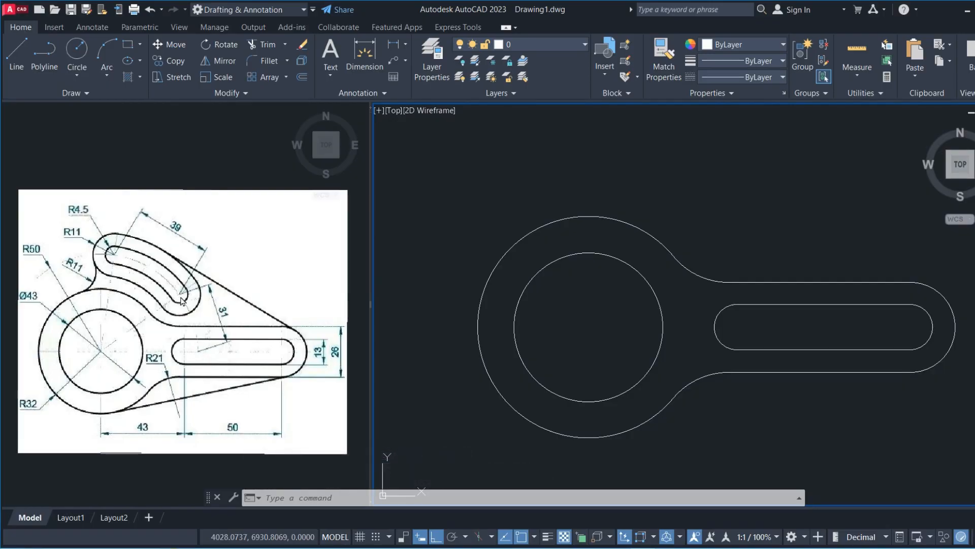
- Examine the curved slot's geometry and dimensions in the reference image
mouse_move(92, 326)
middle_mouse_down()
mouse_move(87, 299)
mouse_move(76, 296)
middle_mouse_up()
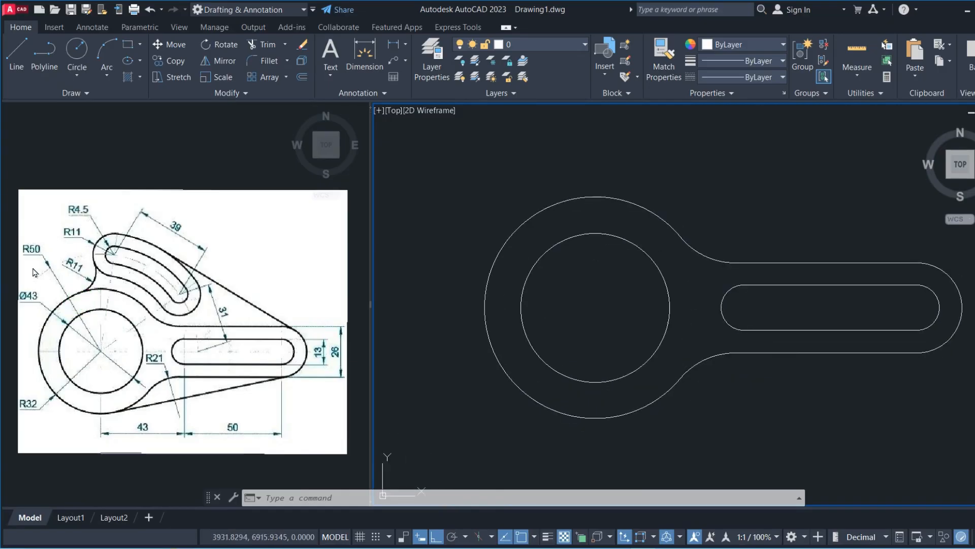
scroll(33, 272, "up", 2)
left_click(149, 232)
scroll(148, 232, "up", 3)
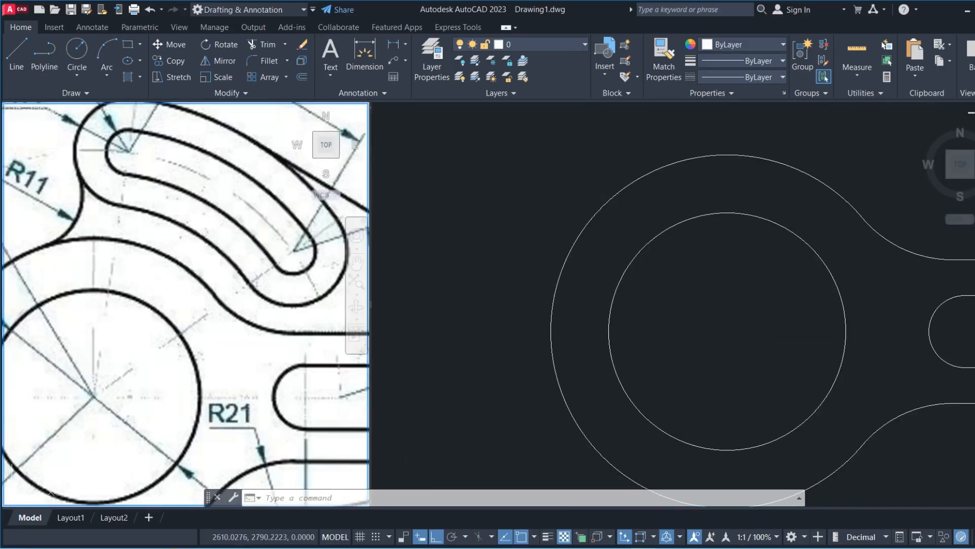
scroll(153, 244, "down", 3)
mouse_move(178, 299)
middle_mouse_down()
mouse_move(192, 314)
mouse_move(227, 292)
mouse_move(184, 294)
middle_mouse_up()
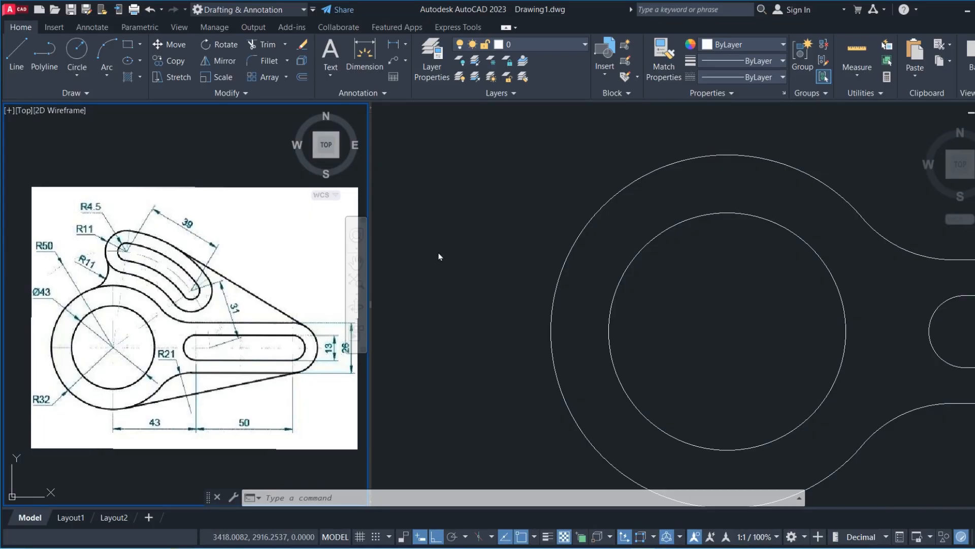
- Draw a circle of radius 11 at the center of the main circles
left_click(730, 292)
scroll(752, 315, "down", 2)
type("c")
middle_click_drag(731, 322, 539, 329)
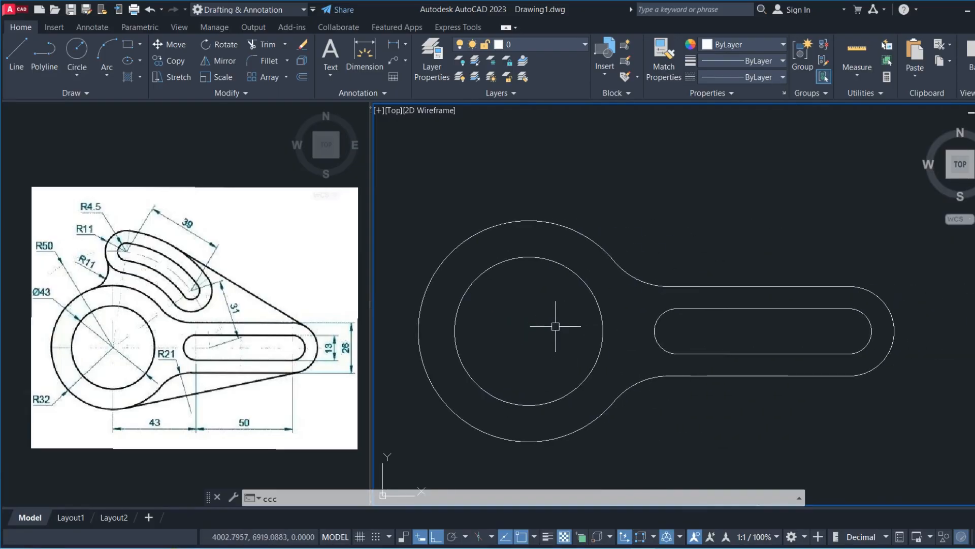
key("Escape")
type("c")
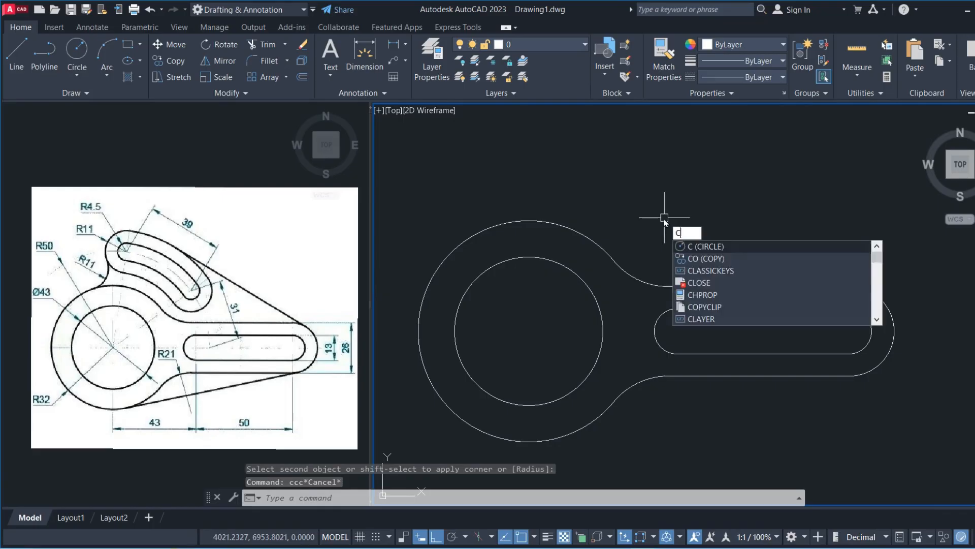
key("Return")
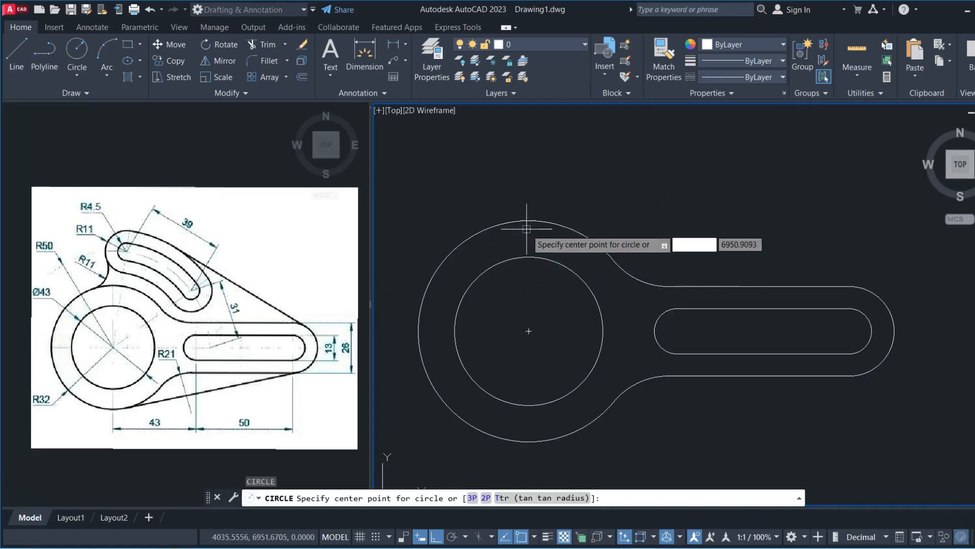
left_click(529, 330)
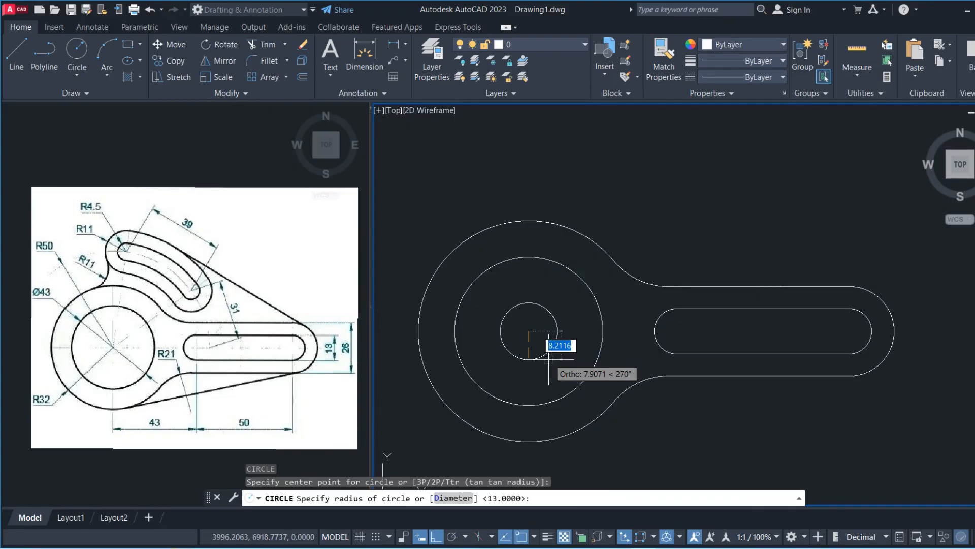
type("11")
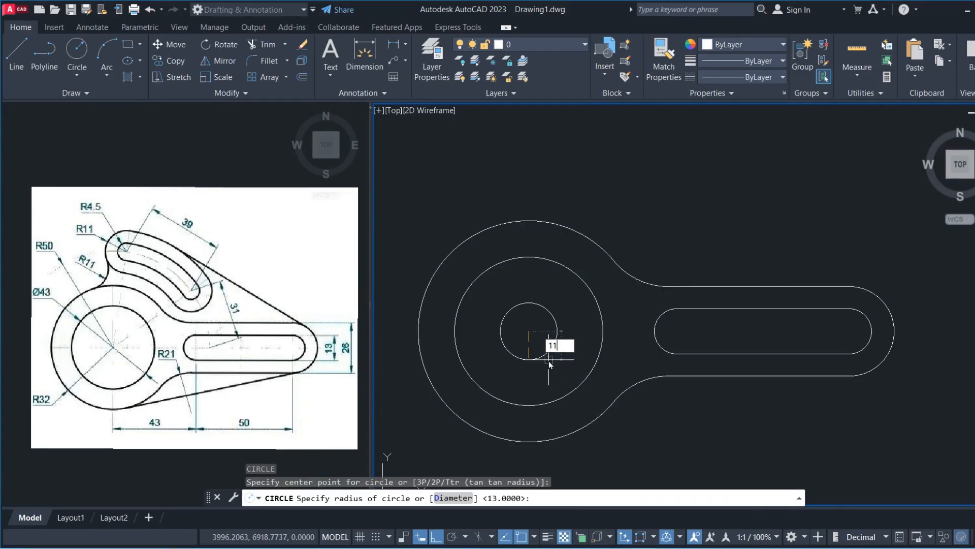
key("Return")
- Draw a circle of radius 4.5 at the shared center of the main circles
type("c")
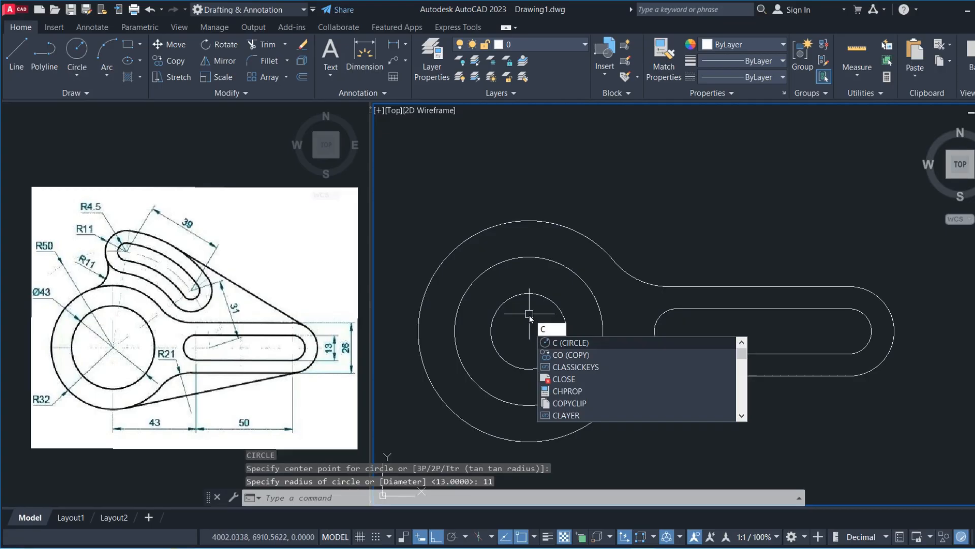
key("Return")
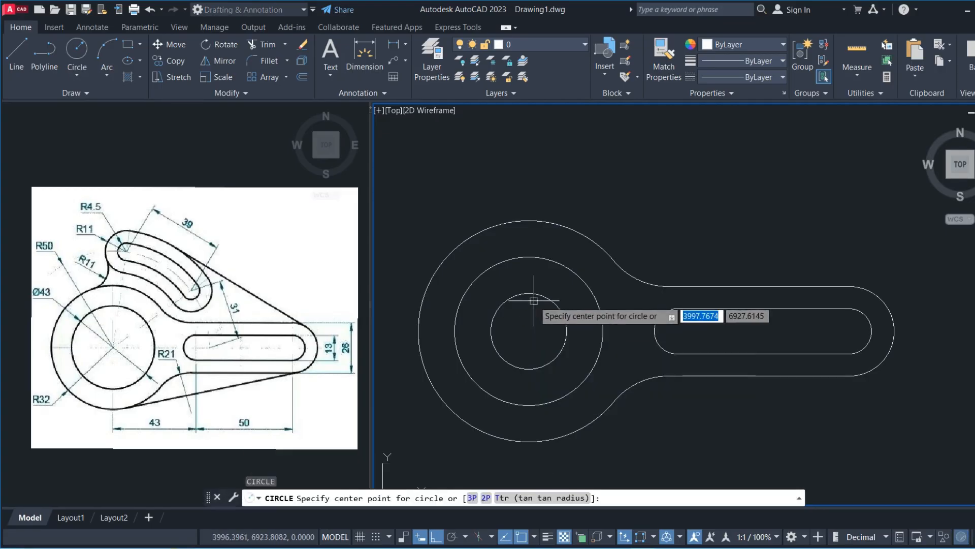
left_click(528, 332)
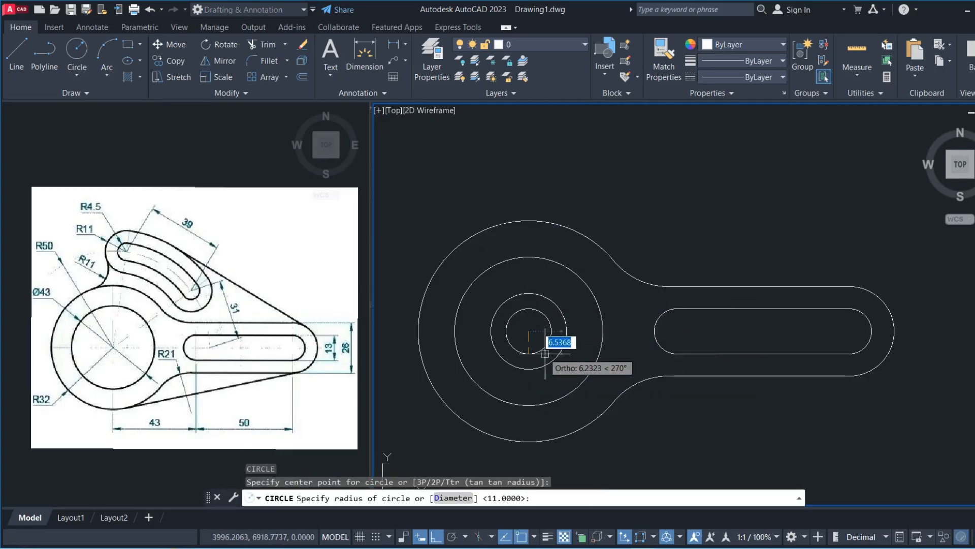
type("4.5")
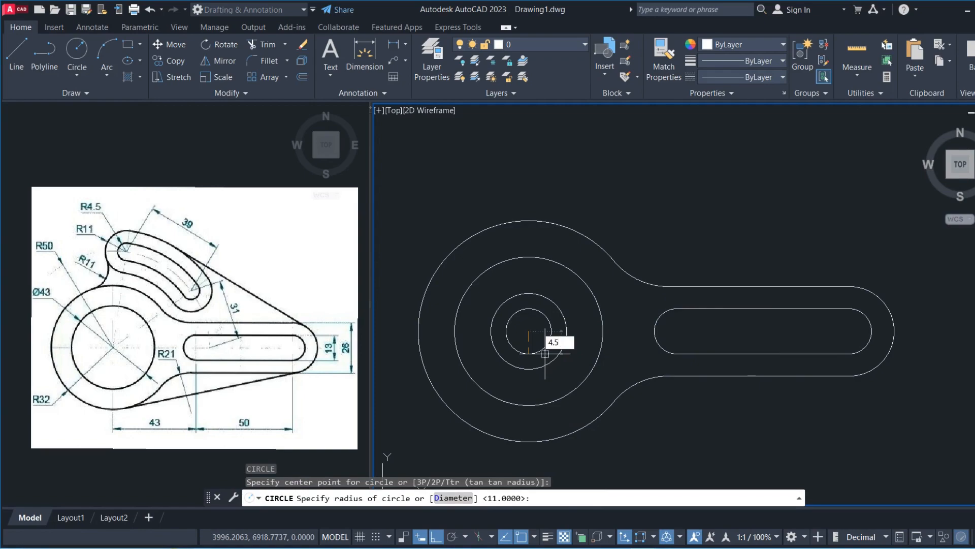
key("Return")
- Move the radius 11 and radius 4.5 circles together 50 units horizontally toward the arm, using their center as base point
left_click(563, 296)
left_click(524, 333)
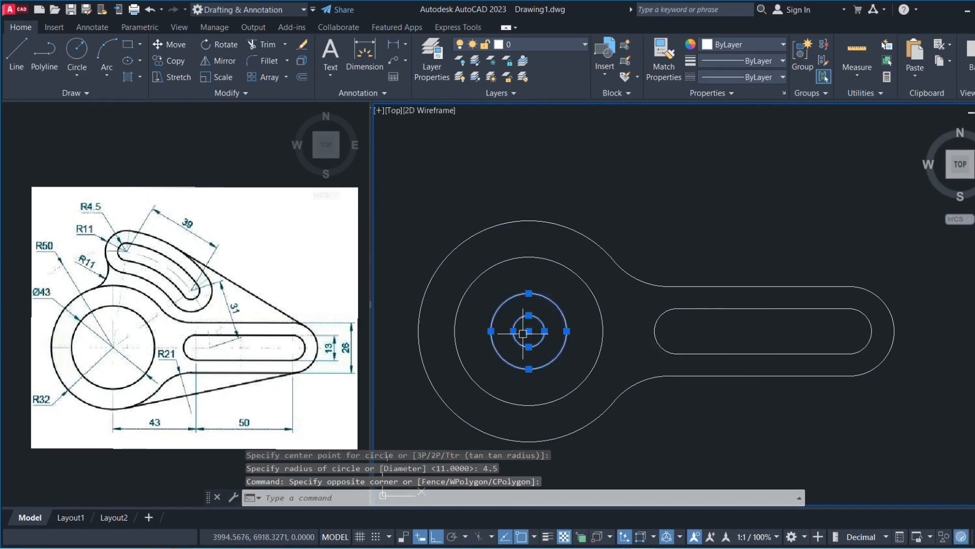
type("M")
key("Return")
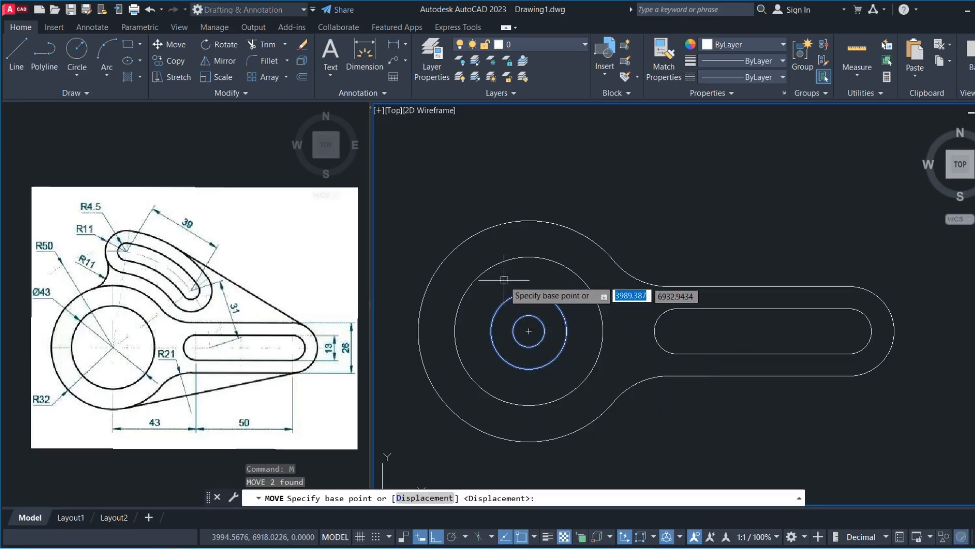
left_click(529, 331)
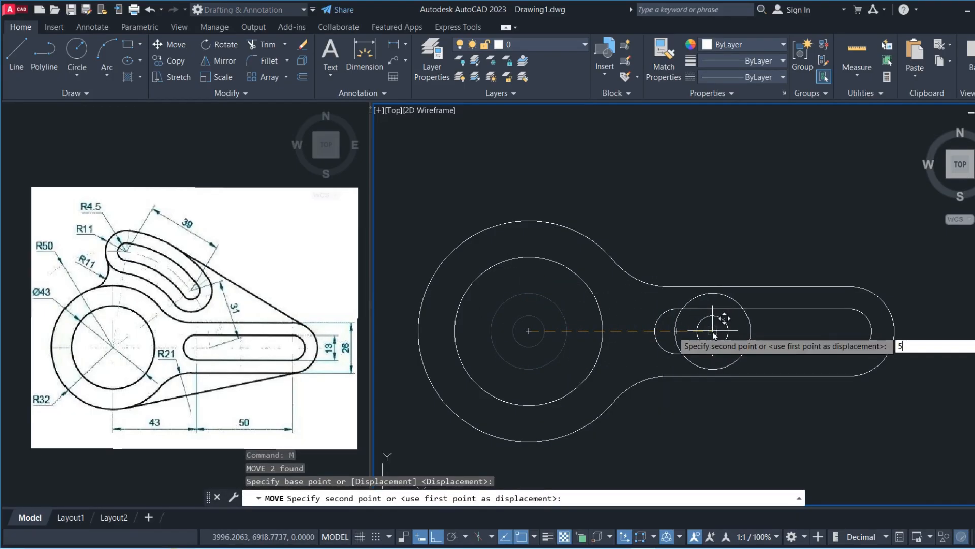
type("50")
key("Return")
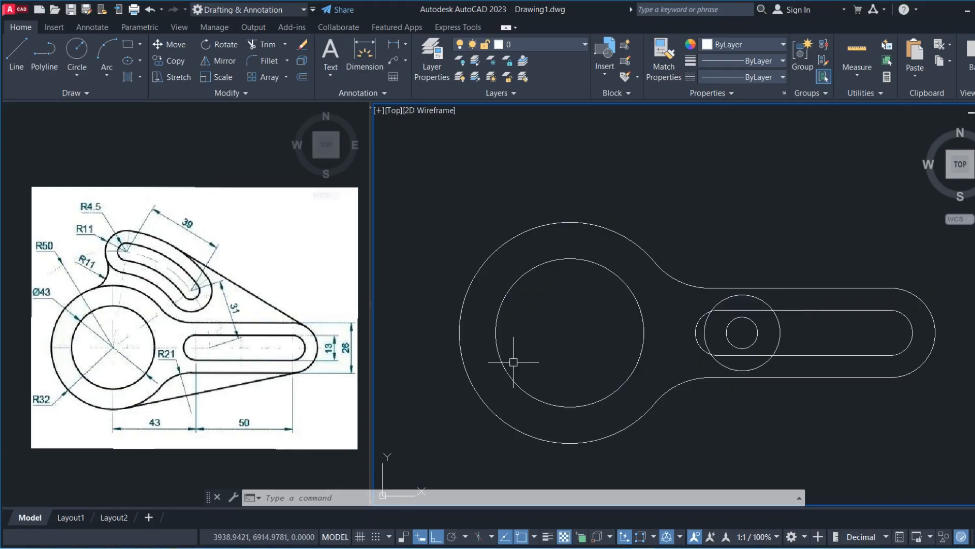
- Draw a construction circle of radius 31 at the center of the two moved circles
key("Return")
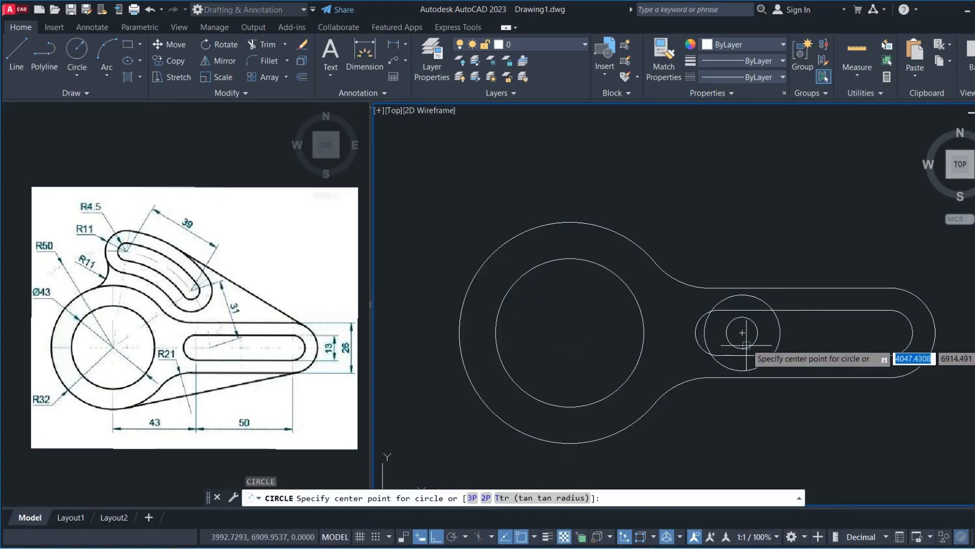
left_click(742, 333)
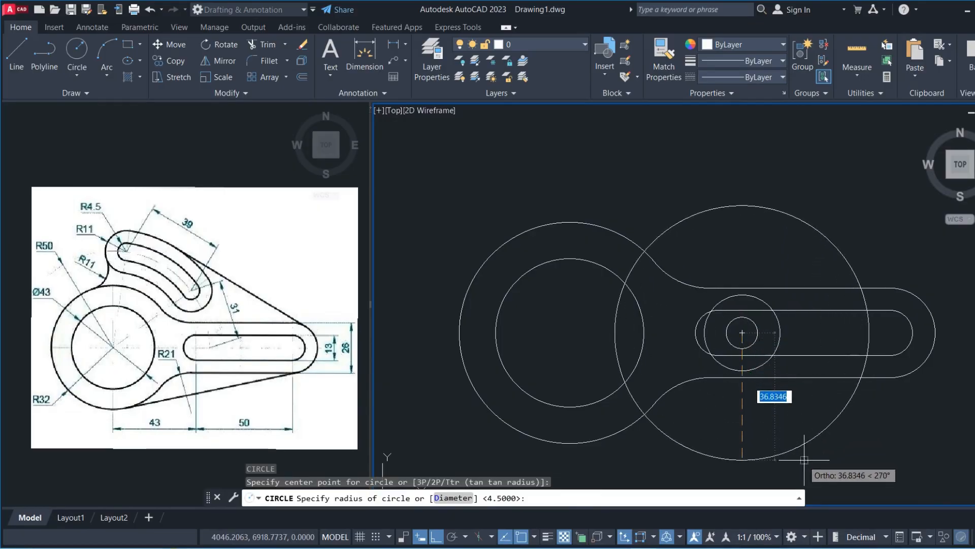
type("3")
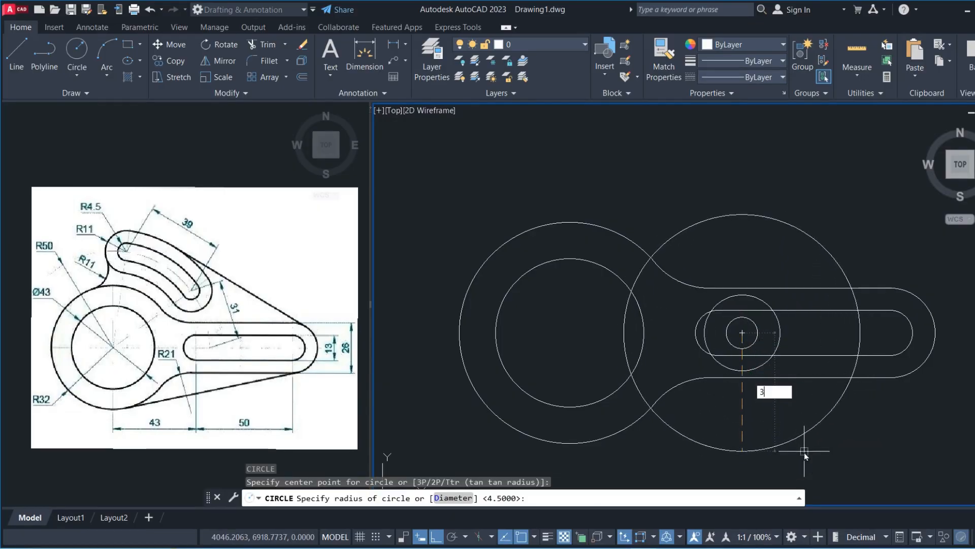
type("1")
key("Return")
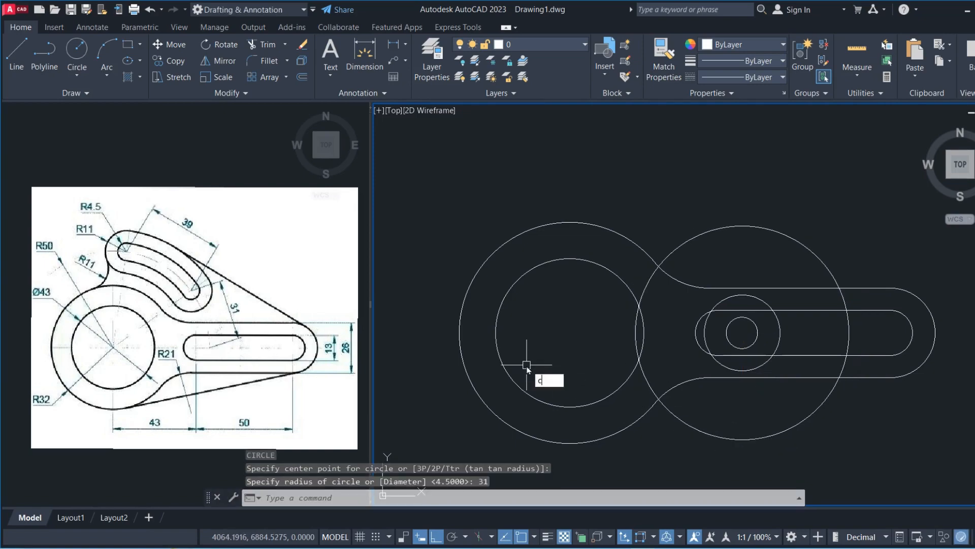
- Draw a circle of radius 50 from the main circles' center through the center of the two small circles
key("Return")
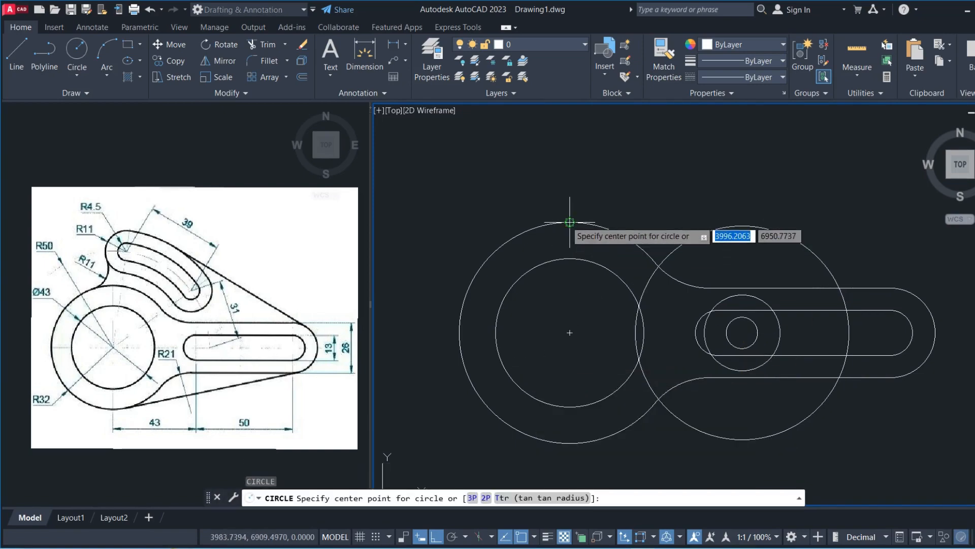
left_click(570, 332)
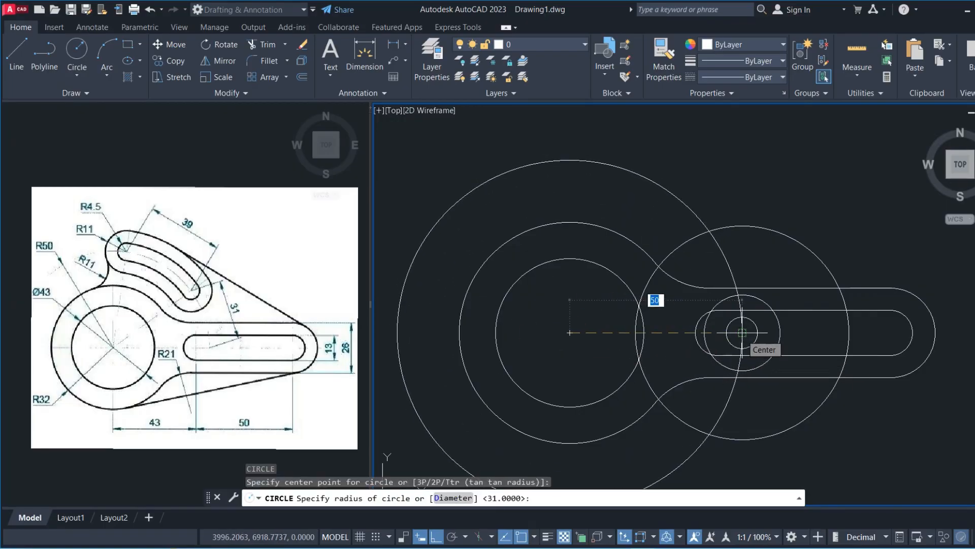
left_click(742, 333)
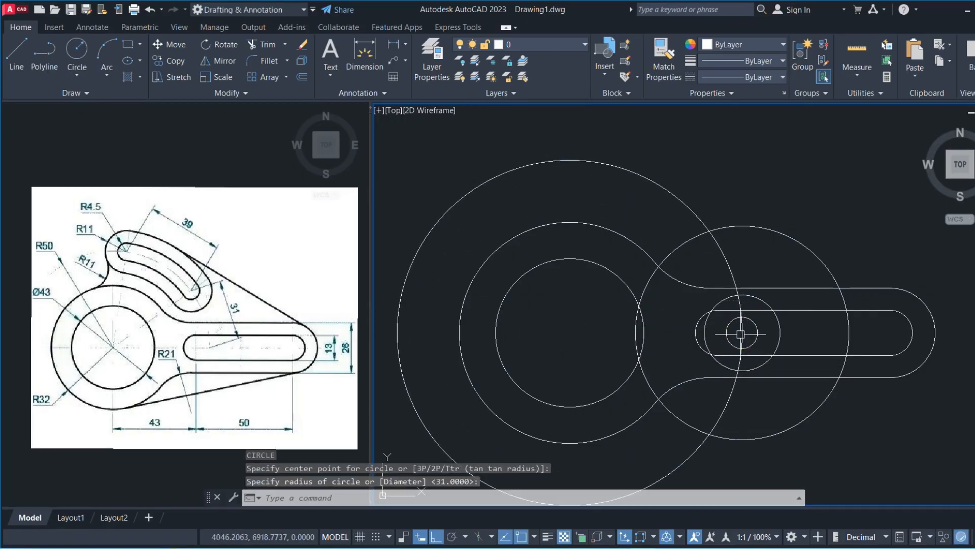
- Move the radius 11 and 4.5 circles from their center to the upper intersection of the radius 50 and radius 31 circles
scroll(741, 331, "up", 2)
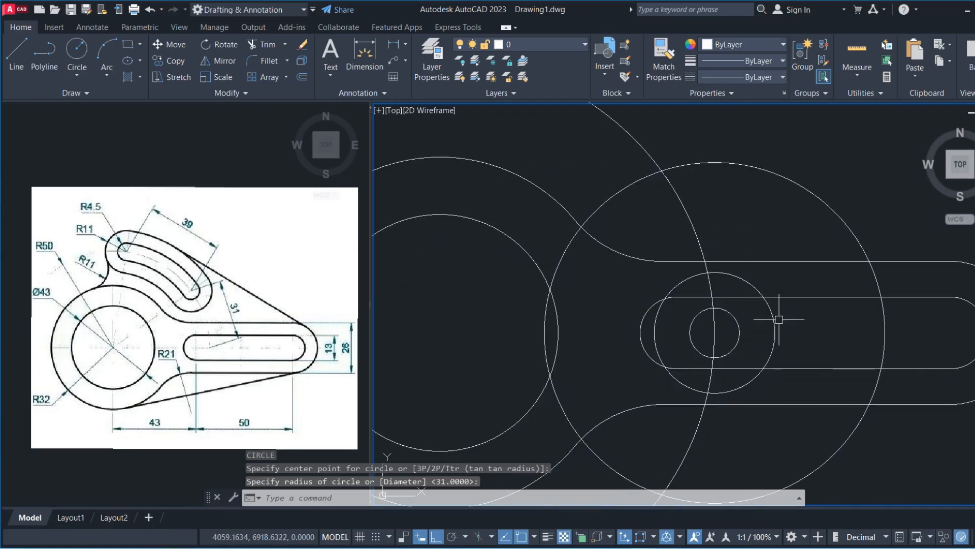
left_click(793, 323)
left_click(731, 330)
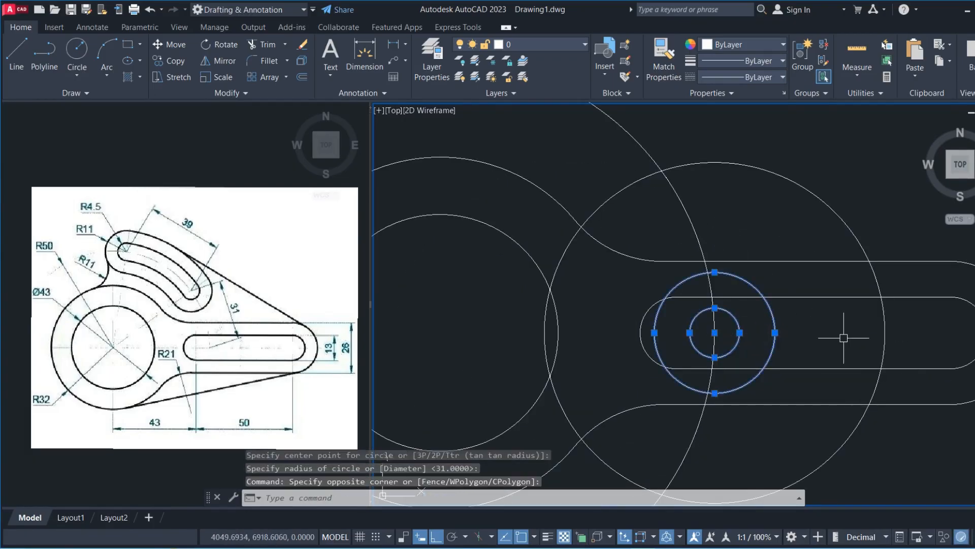
type("M")
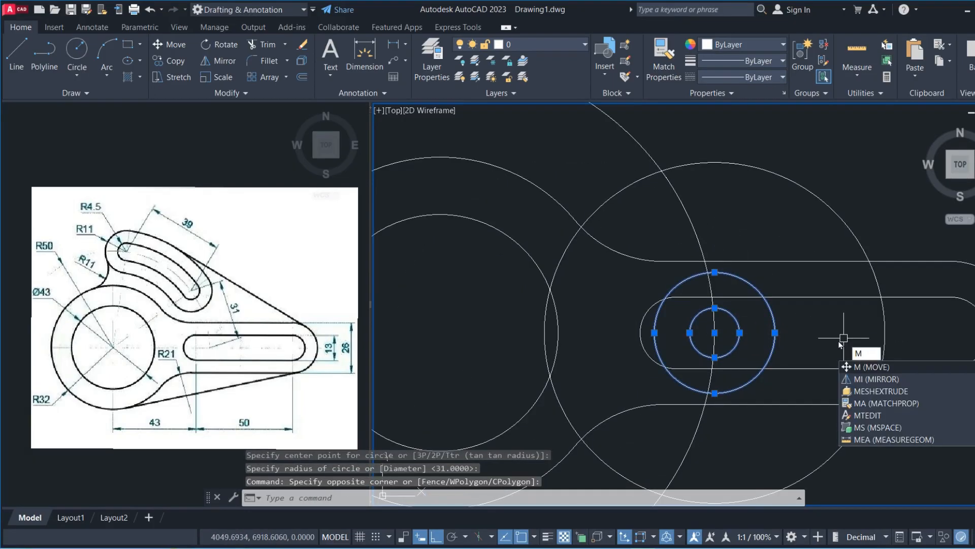
key("Return")
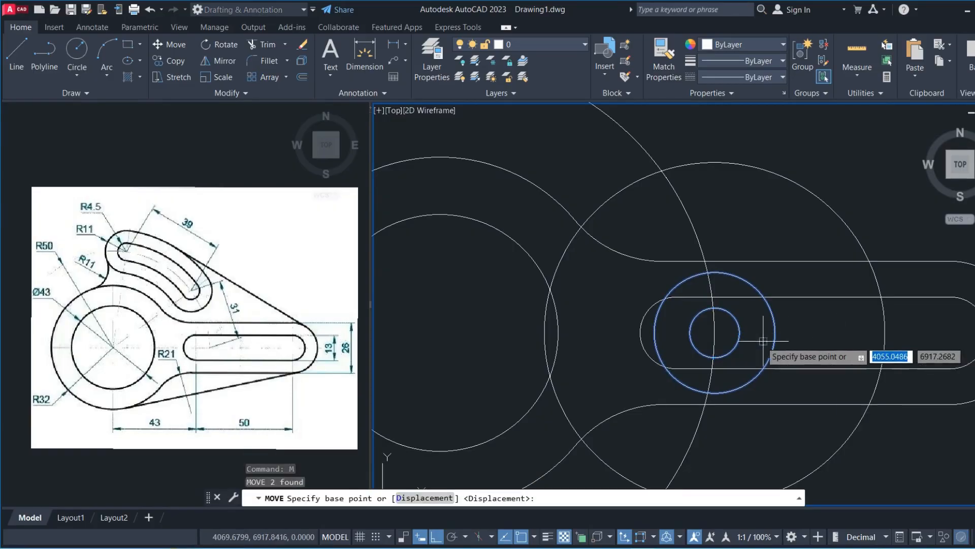
left_click(715, 333)
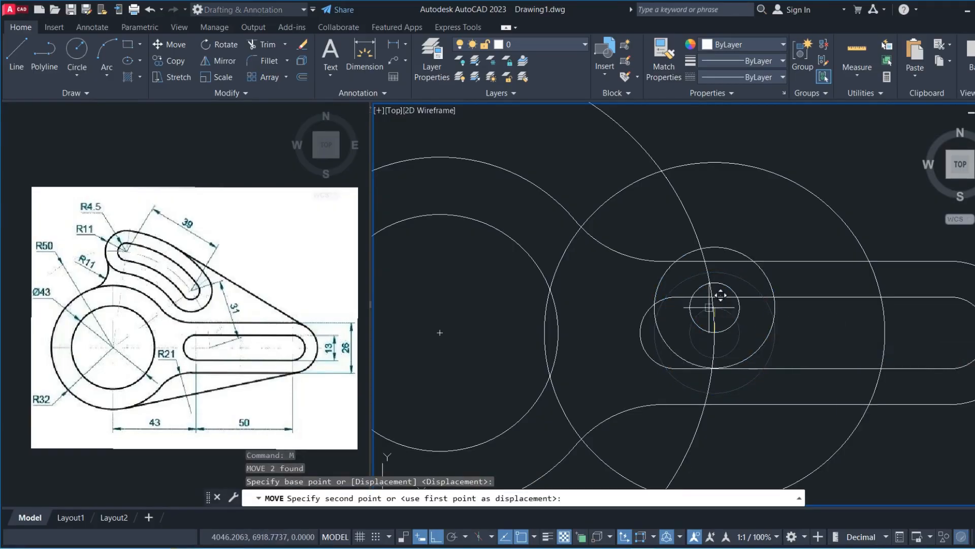
left_click(662, 170)
- Delete the radius 31 construction circle centered on the horizontal slot
scroll(777, 205, "down", 2)
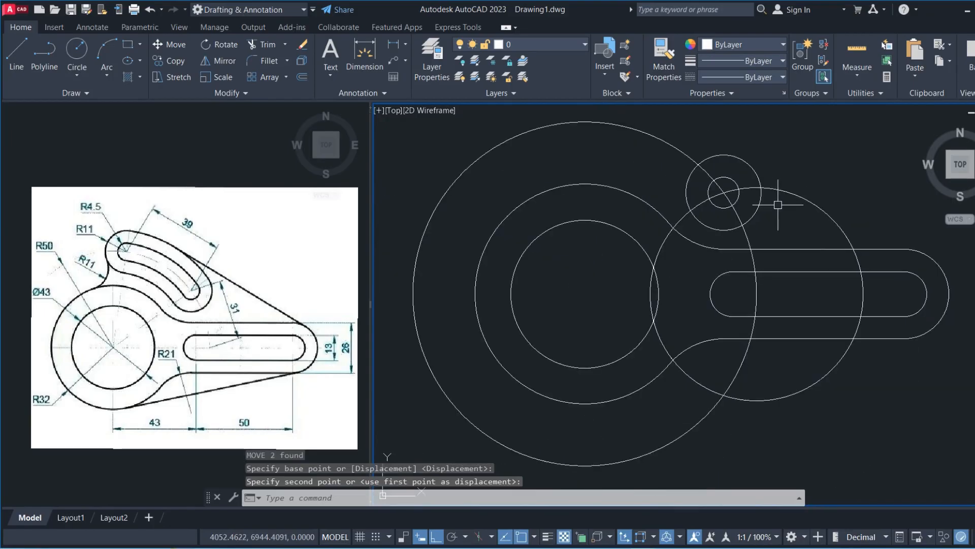
left_click(826, 207)
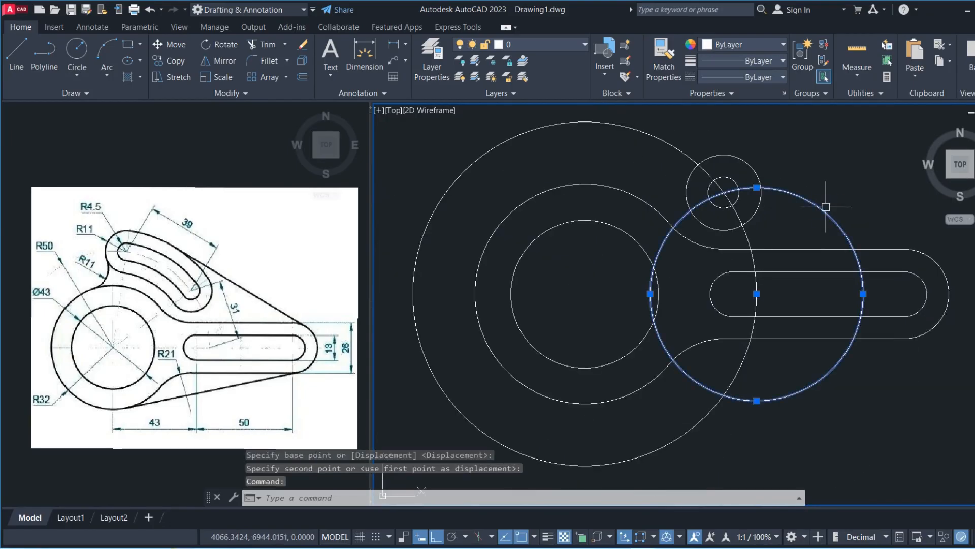
key("Delete")
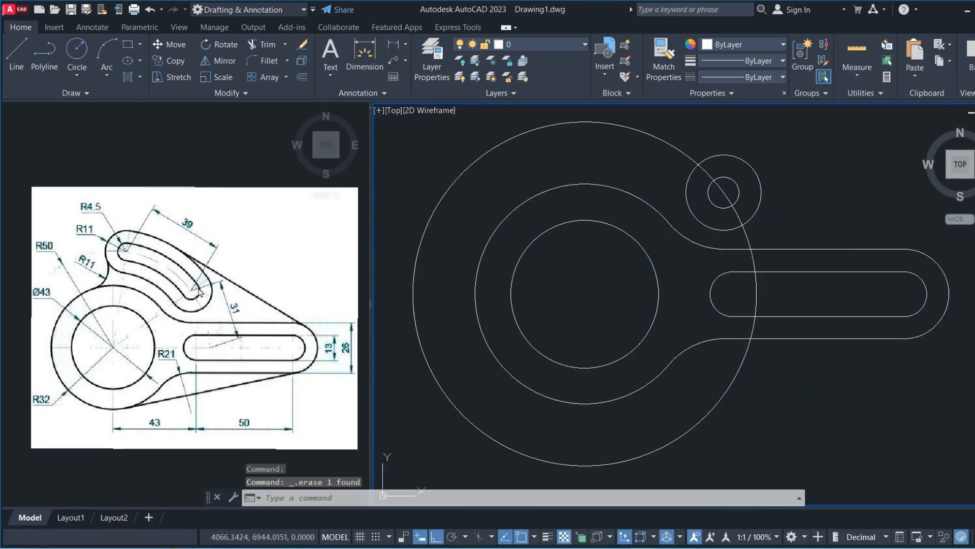
- Draw a construction circle of radius 39 at the center of the two small circles on the radius 50 circle
middle_click_drag(549, 242, 621, 279)
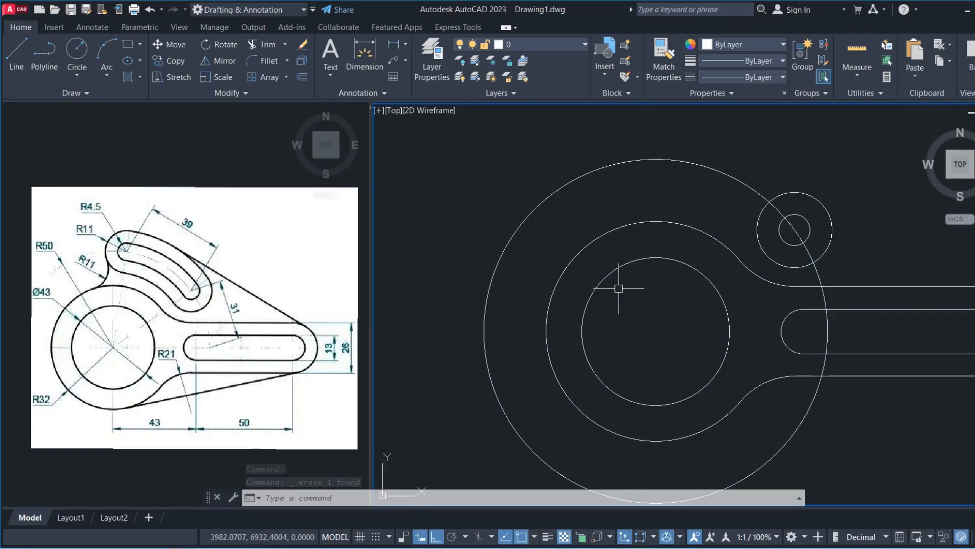
type("c")
key("Return")
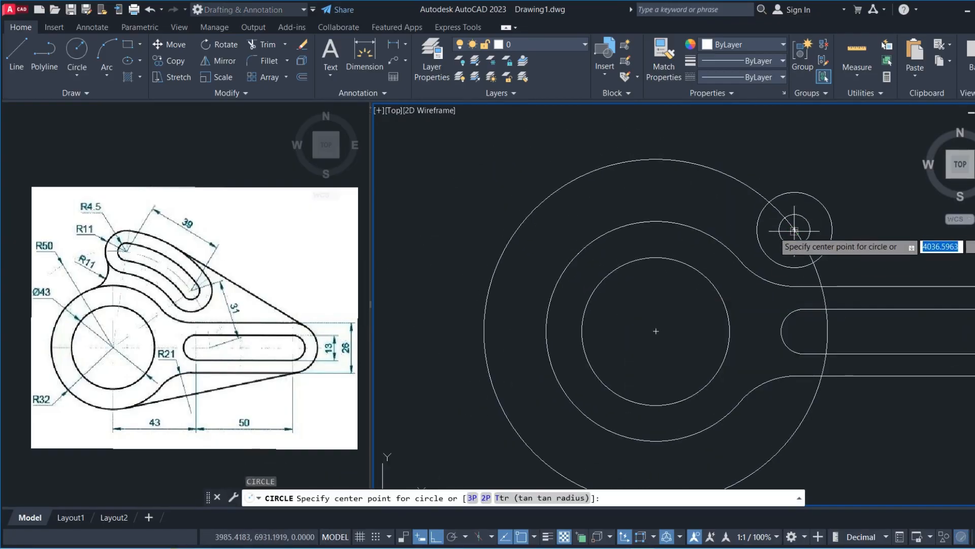
left_click(794, 230)
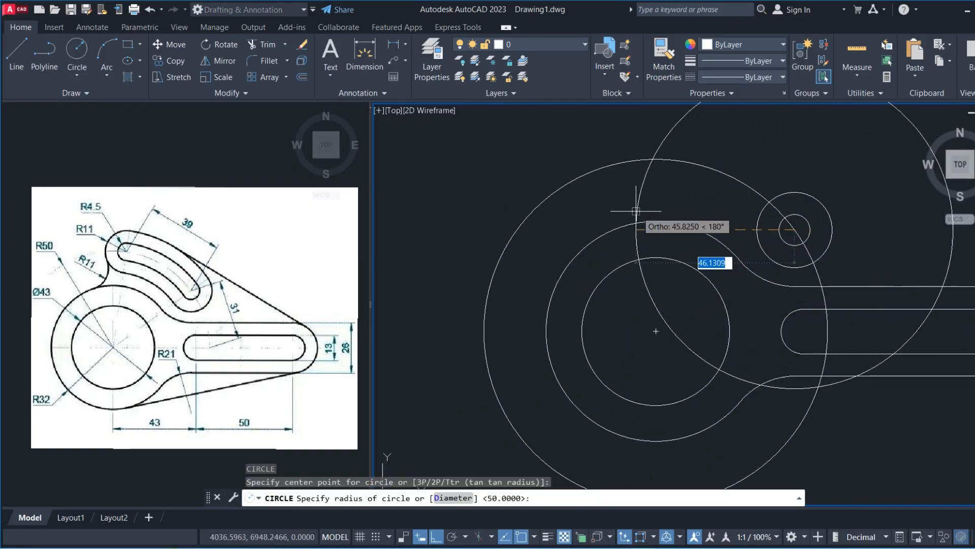
type("3")
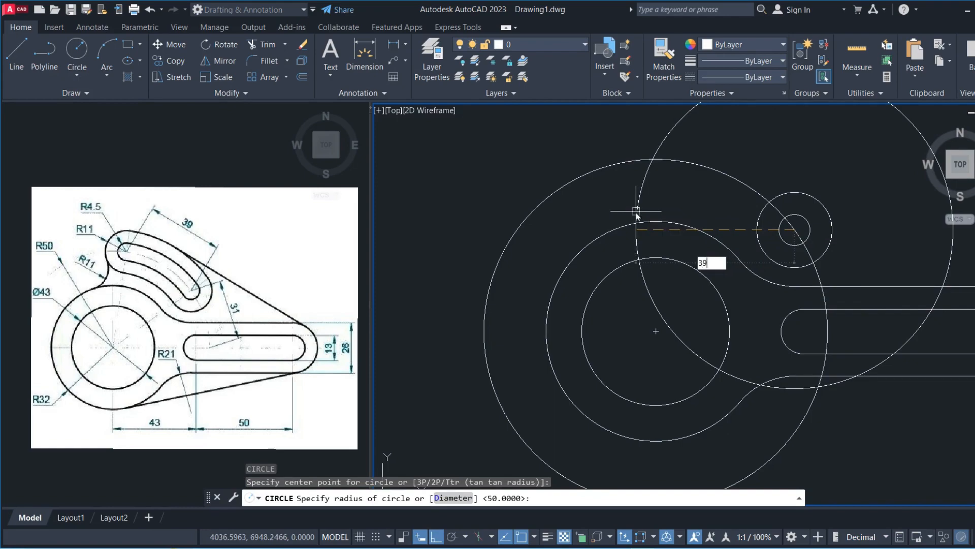
type("9")
key("Return")
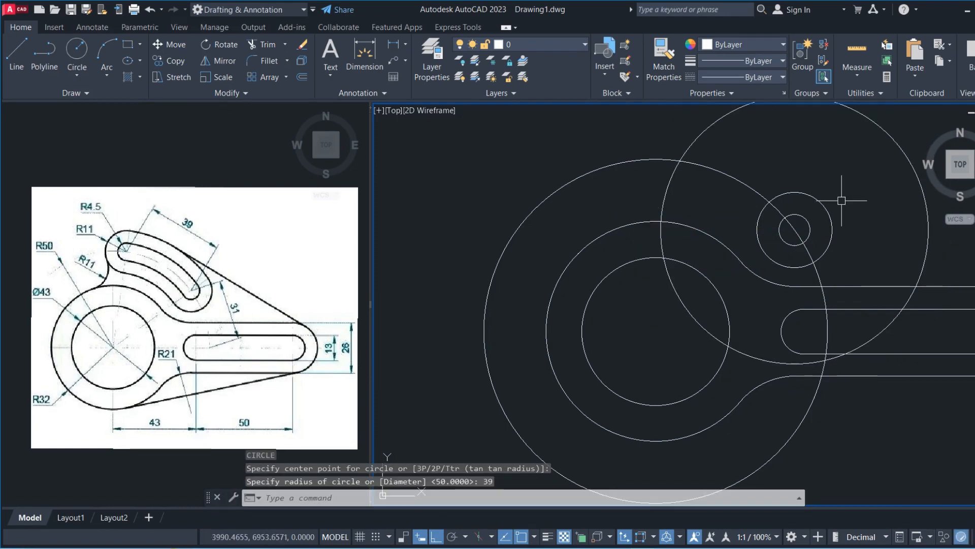
- Copy the radius 11 and 4.5 circles from their center to the upper intersection of the radius 39 and radius 50 circles
left_click(841, 200)
left_click(800, 222)
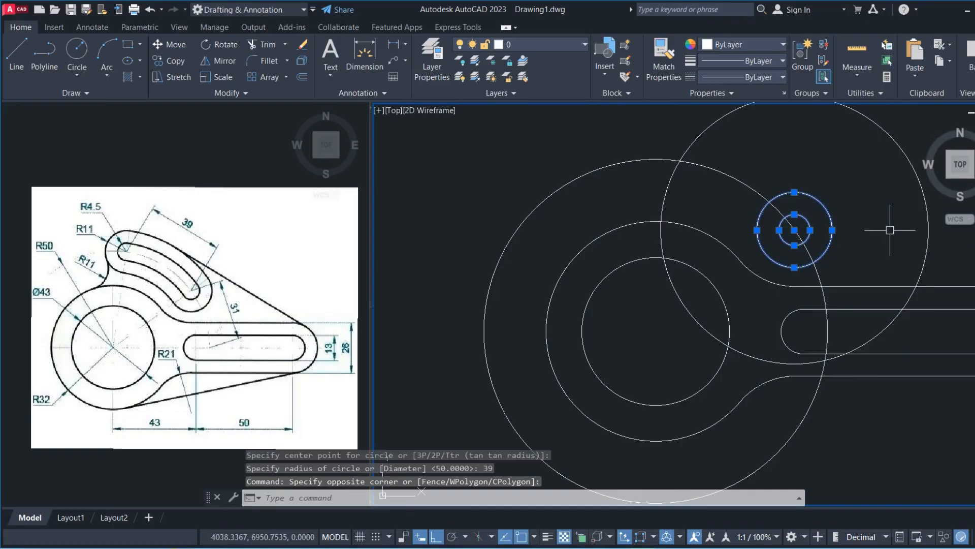
type("co")
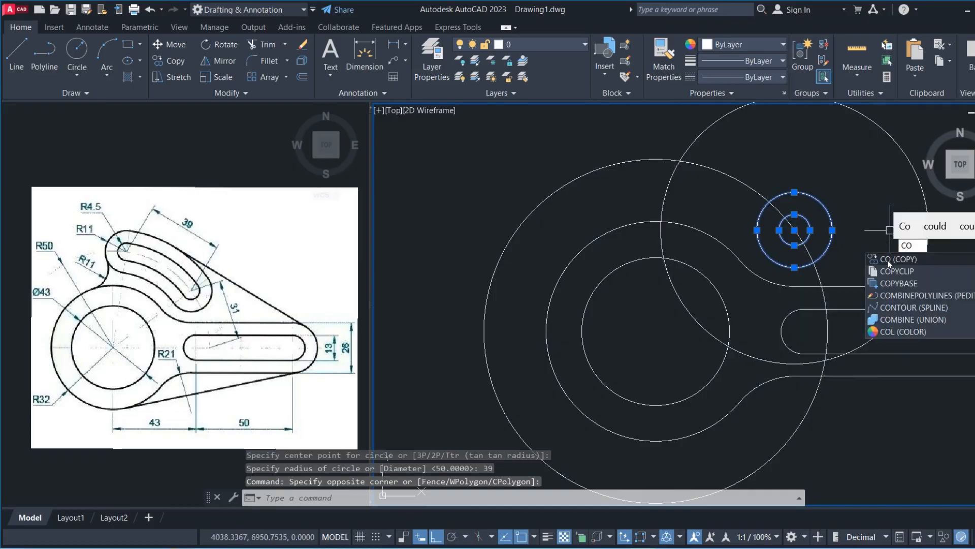
key("Return")
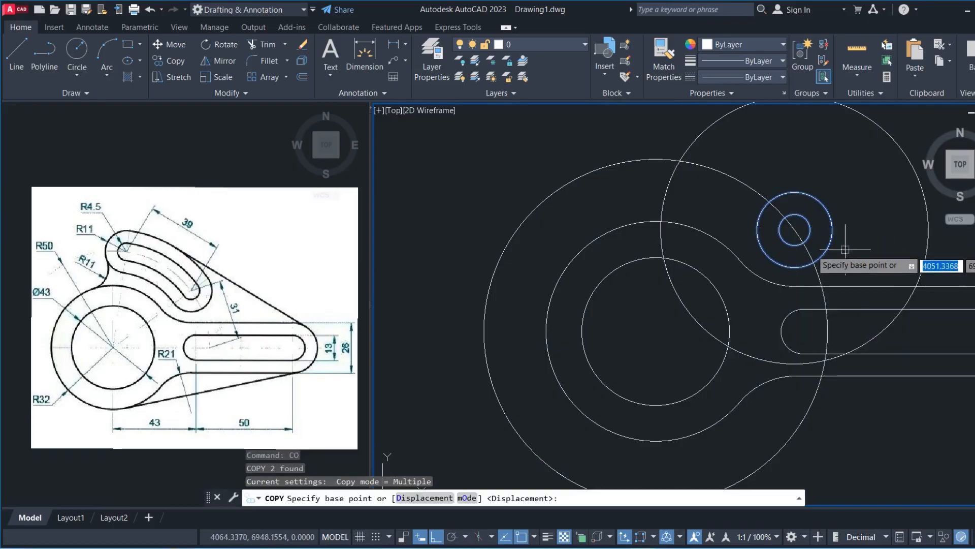
left_click(795, 230)
left_click(679, 161)
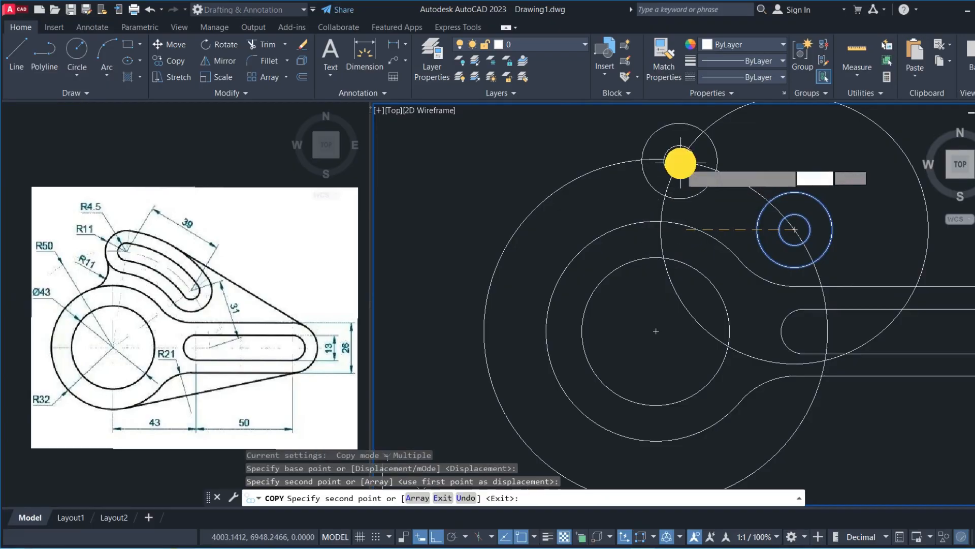
right_click(786, 155)
left_click(808, 166)
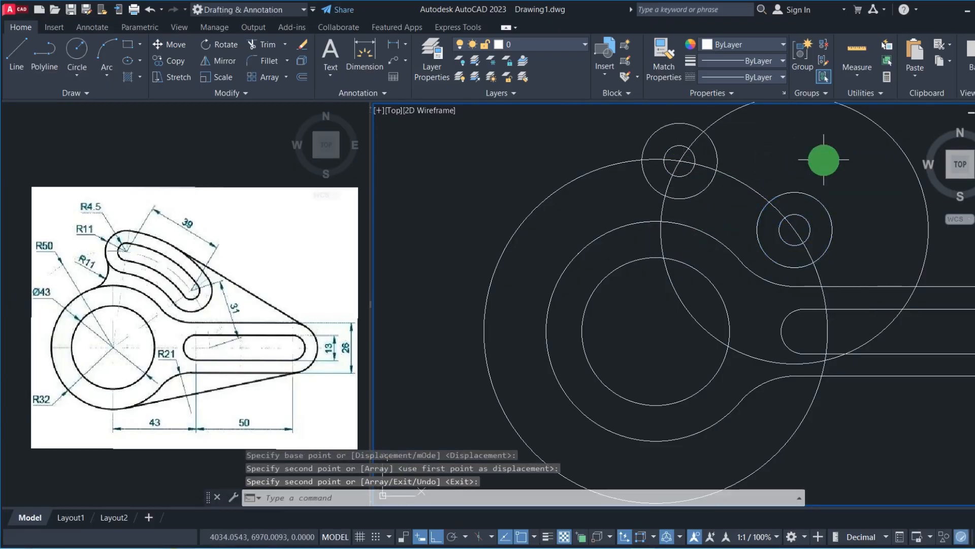
- Delete the radius 39 construction circle
middle_click_drag(823, 160, 751, 219)
left_click(797, 176)
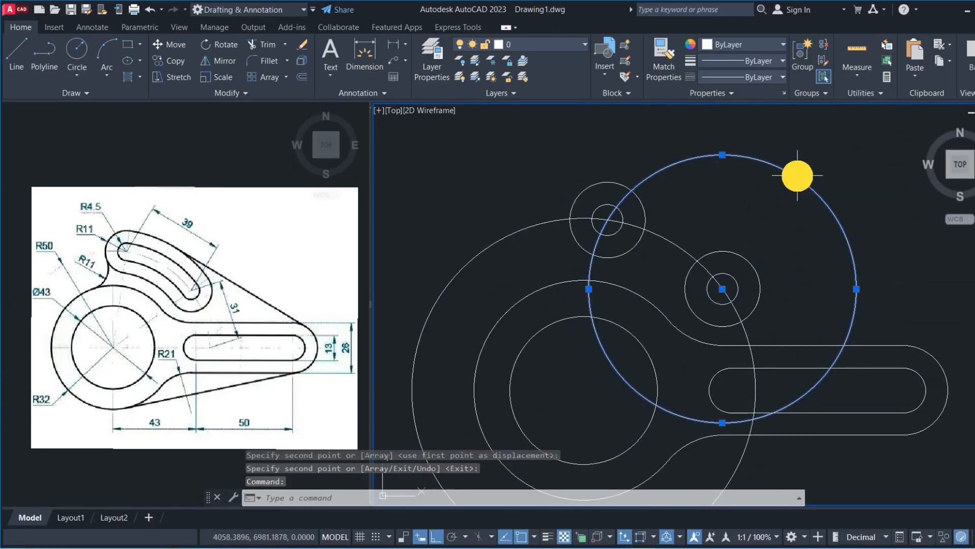
key("Delete")
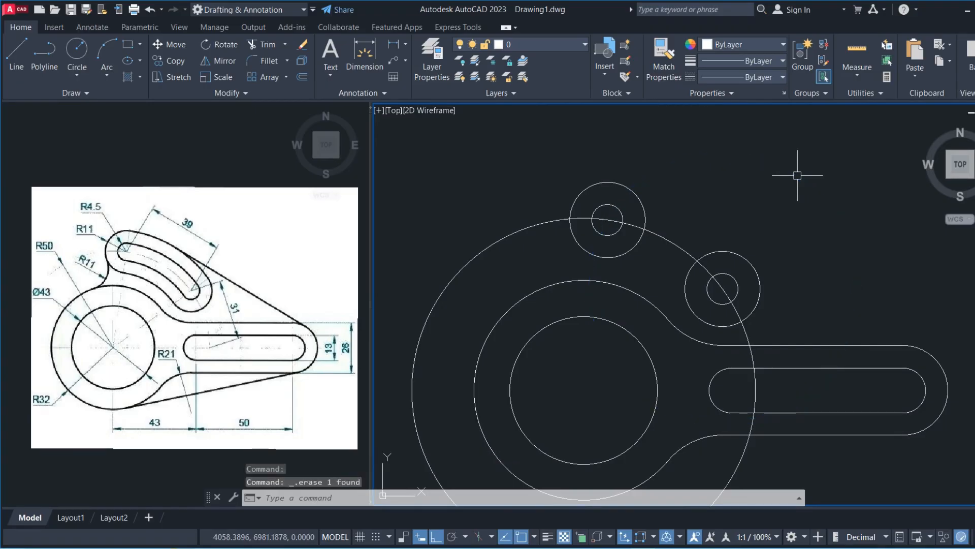
- Trim the radius 50 circle outside the two small end circles and across the horizontal slot, and delete its remaining arc
middle_click_drag(780, 209, 813, 169)
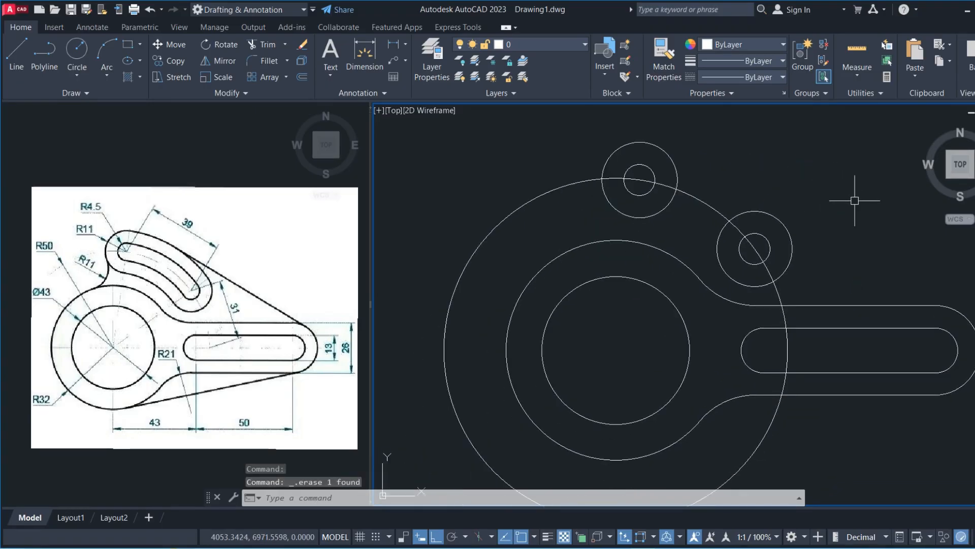
key("Return")
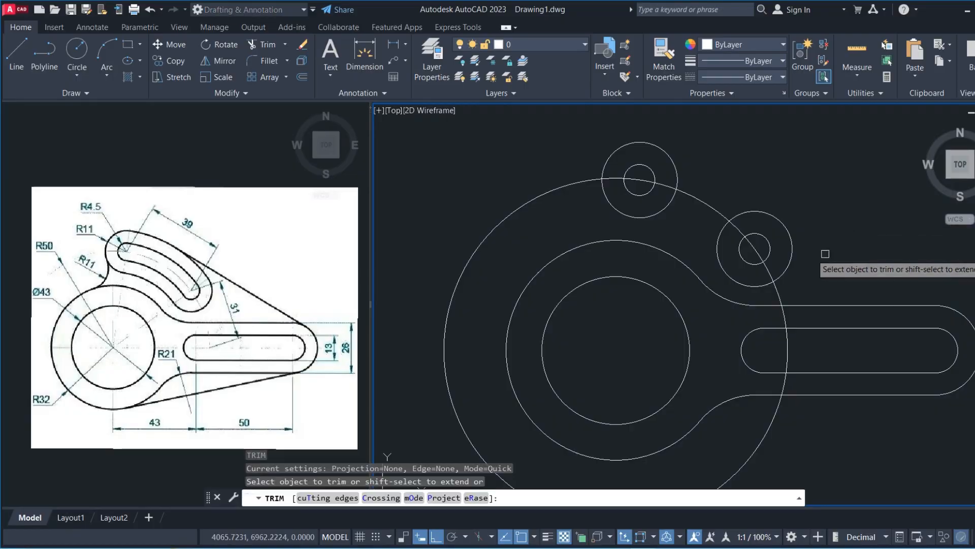
left_click(774, 291)
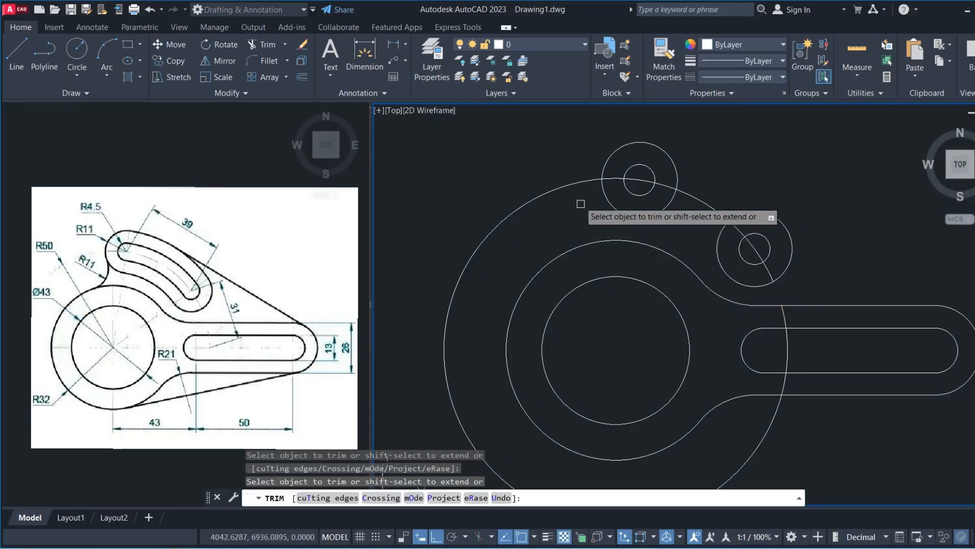
left_click(578, 187)
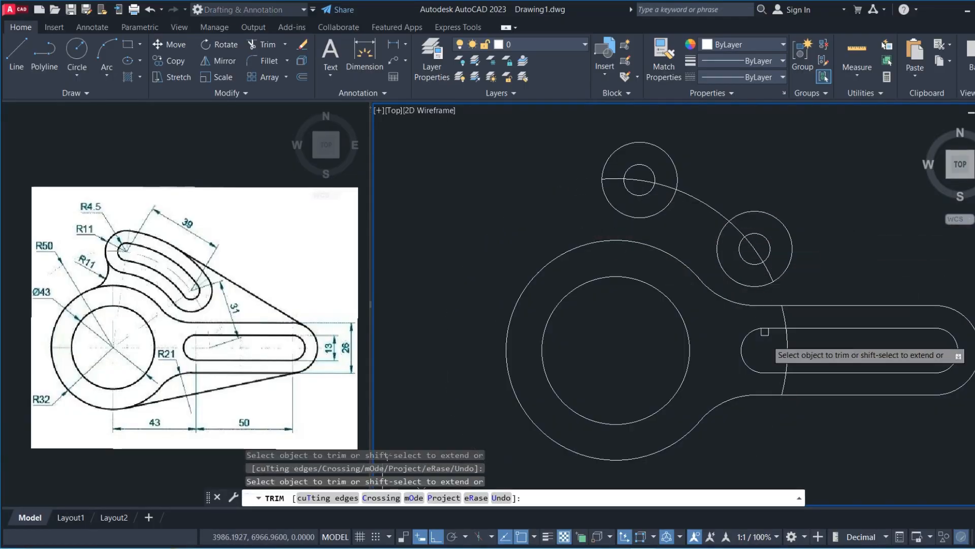
left_click(787, 343)
left_click(784, 313)
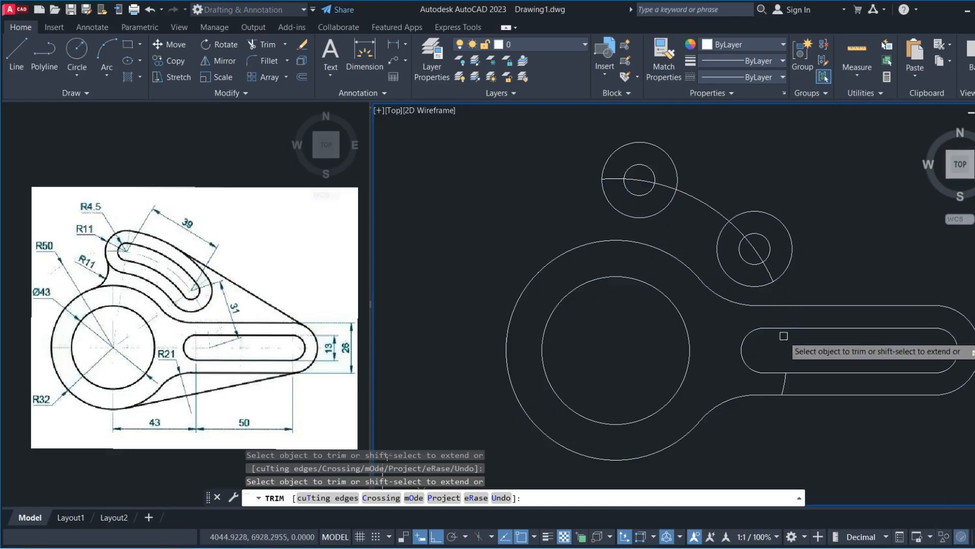
left_click(786, 384)
right_click(820, 218)
left_click(823, 225)
left_click(705, 205)
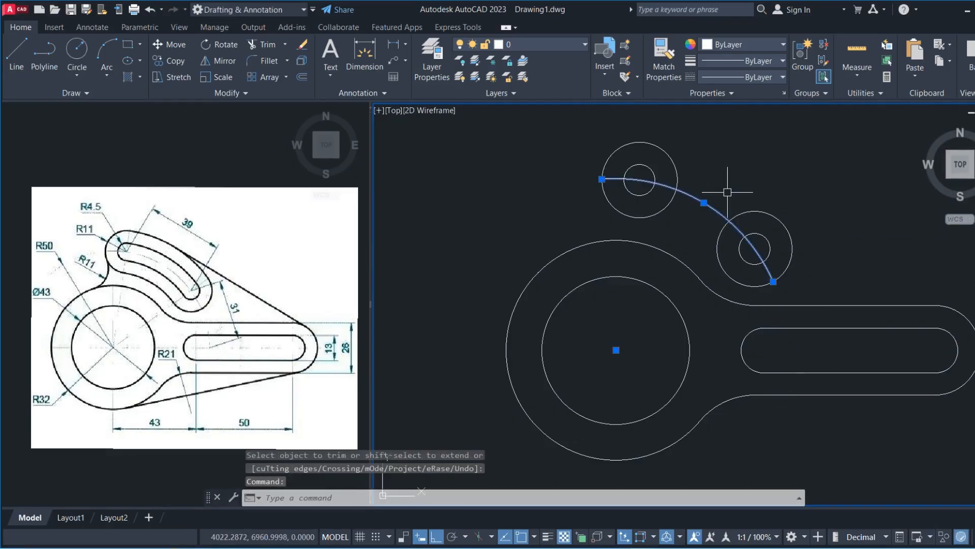
key("Delete")
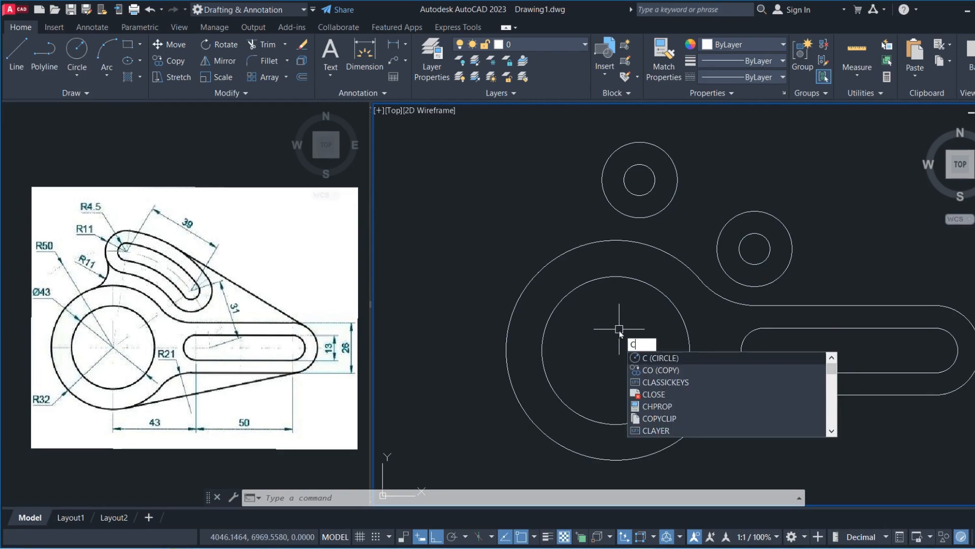
- Draw circles of radius 39 and 45.5 at the large hole's center, touching the inner sides of the upper radius 11 and 4.5 circles
key("Return")
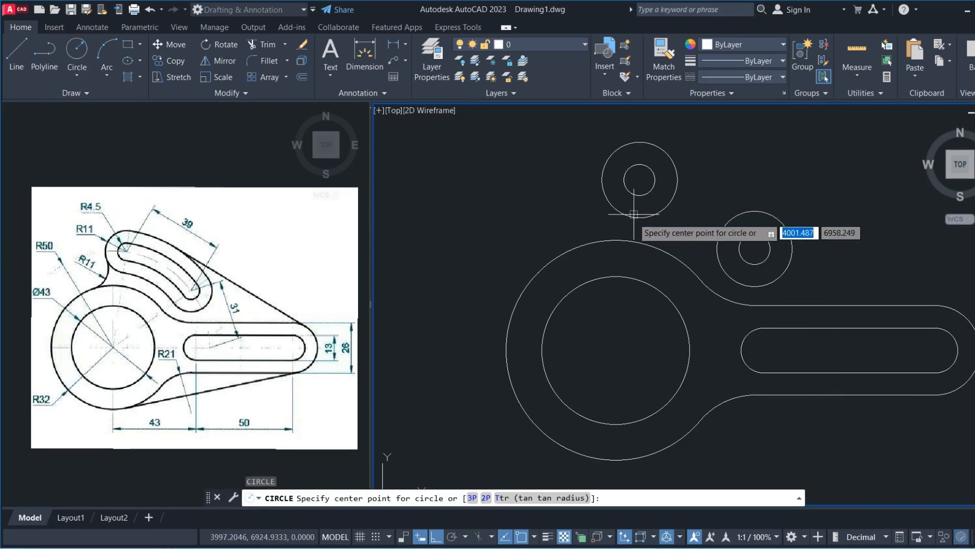
left_click(617, 349)
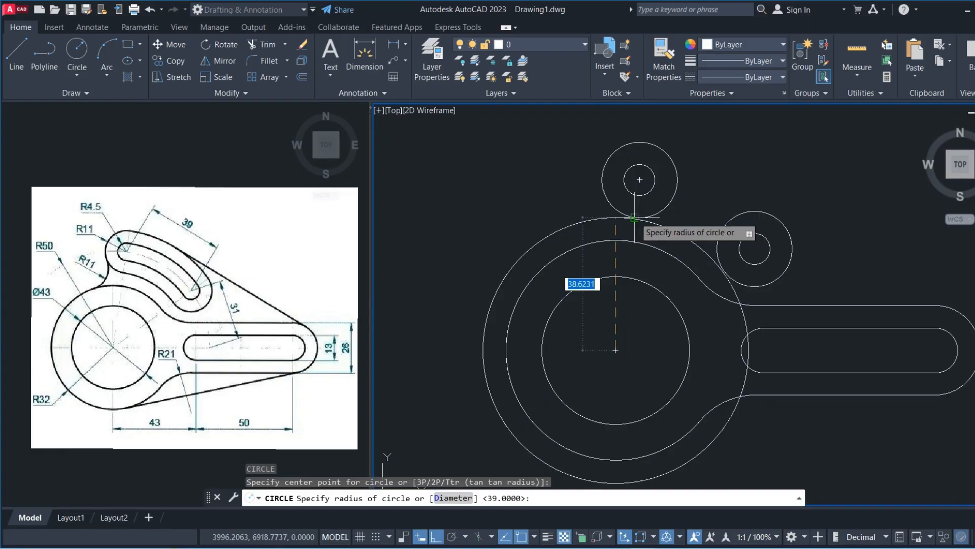
left_click(635, 217)
key("Return")
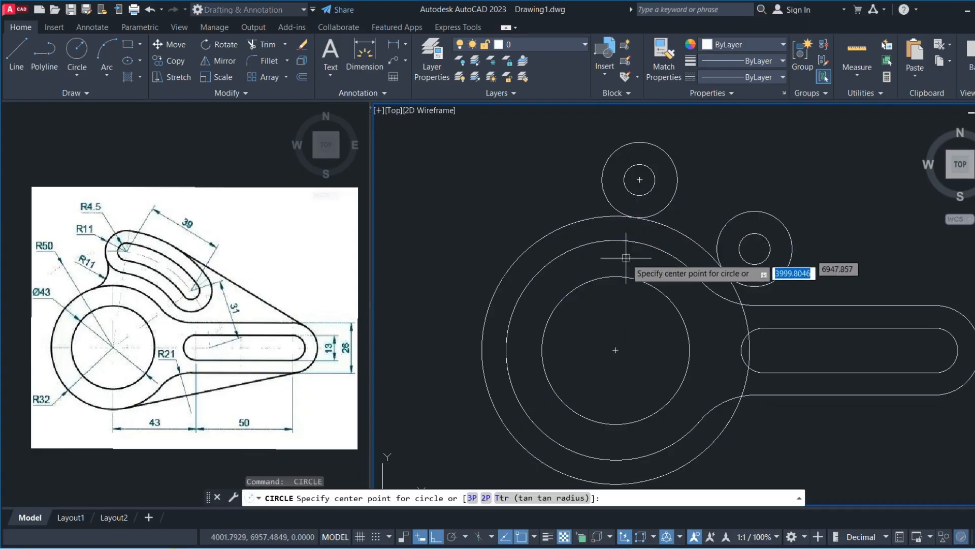
left_click(616, 350)
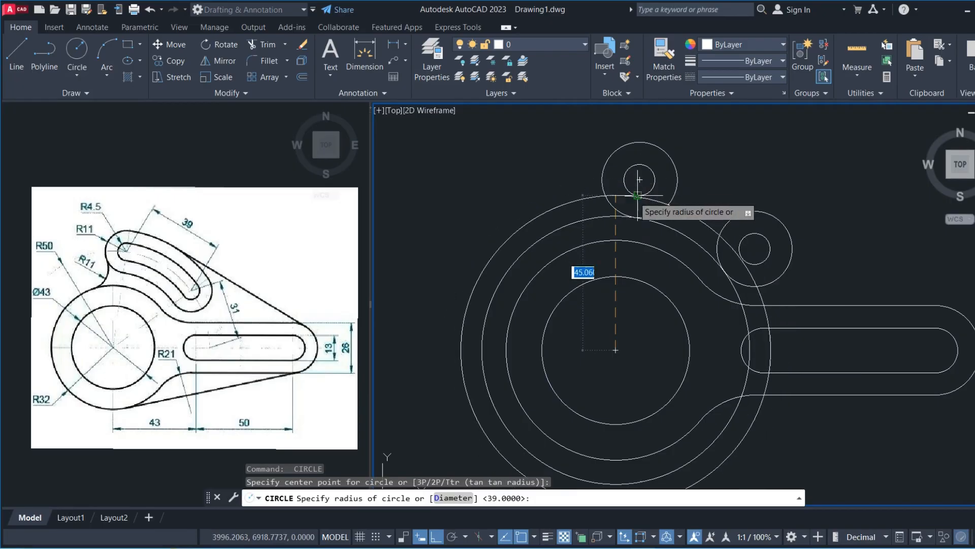
left_click(635, 194)
- Draw two more circles from the large hole's center out to the outer sides of the upper radius 4.5 and radius 11 circles
key("Return")
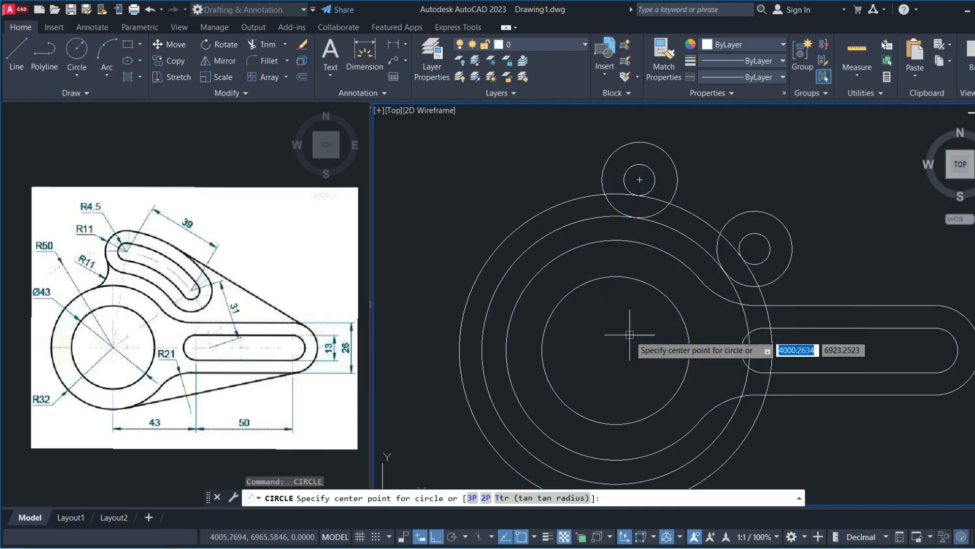
left_click(615, 349)
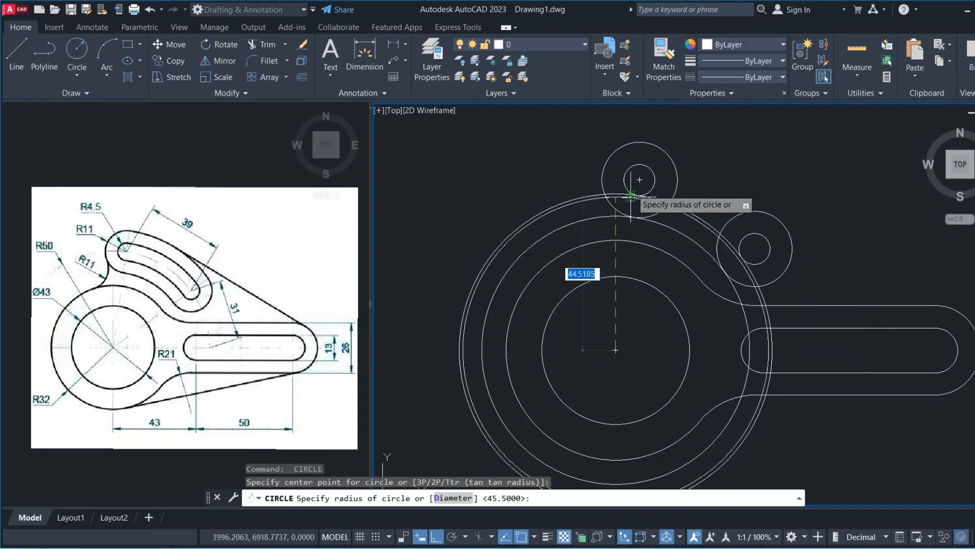
left_click(639, 164)
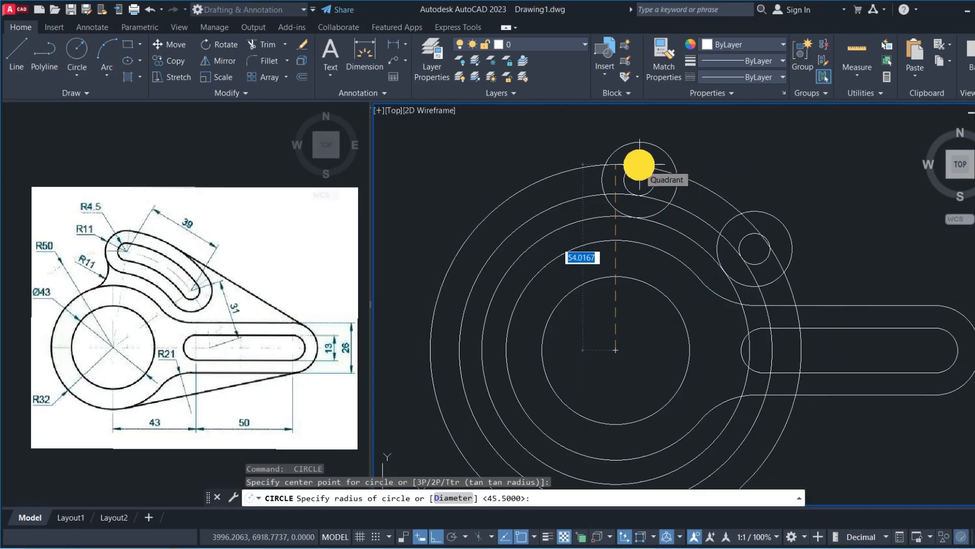
key("Return")
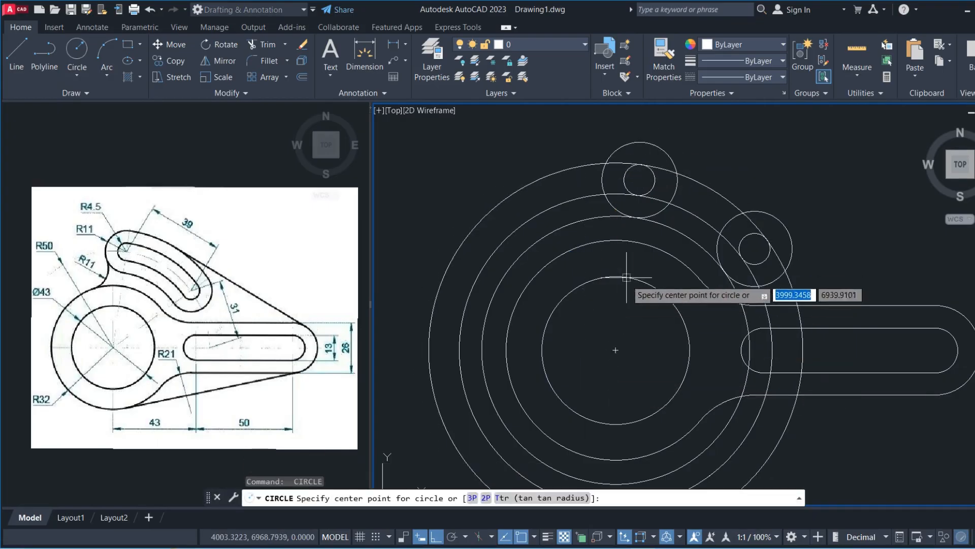
left_click(616, 350)
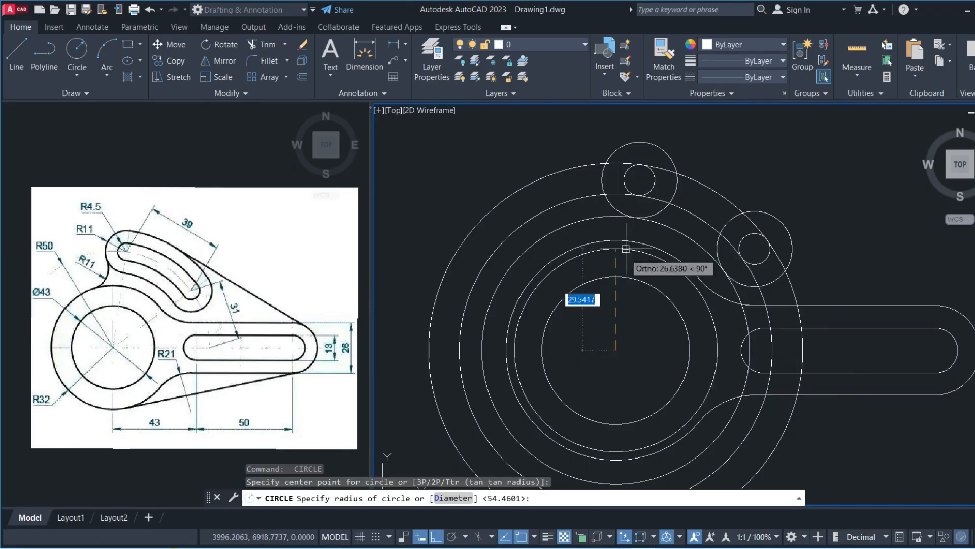
left_click(646, 145)
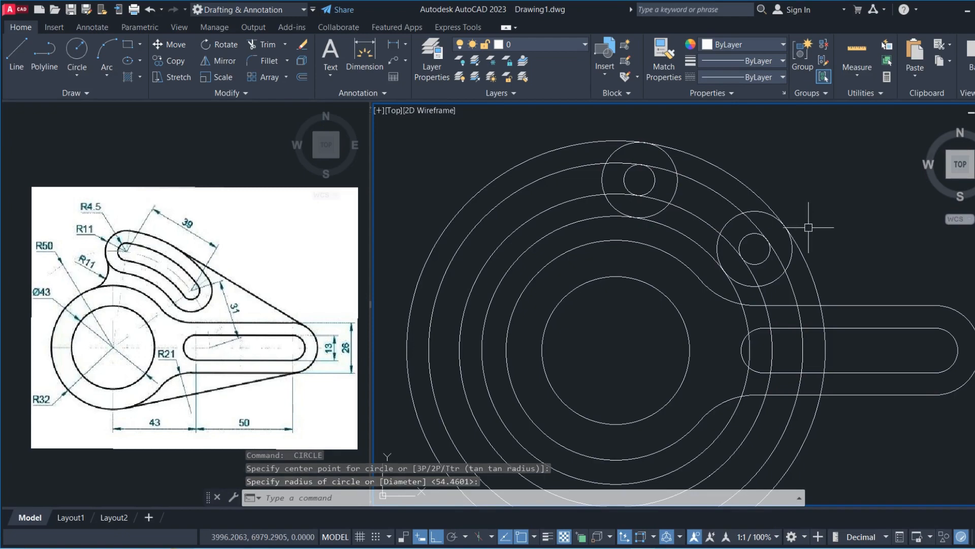
- Trim the four large concentric circles where they run beyond both end circles of the curved slot
type("tr")
key("Return")
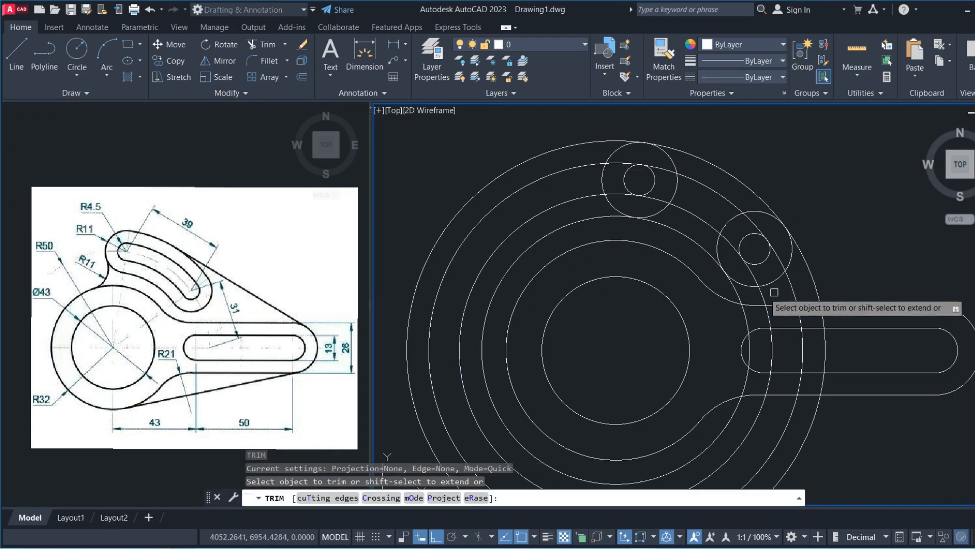
scroll(725, 292, "up", 2)
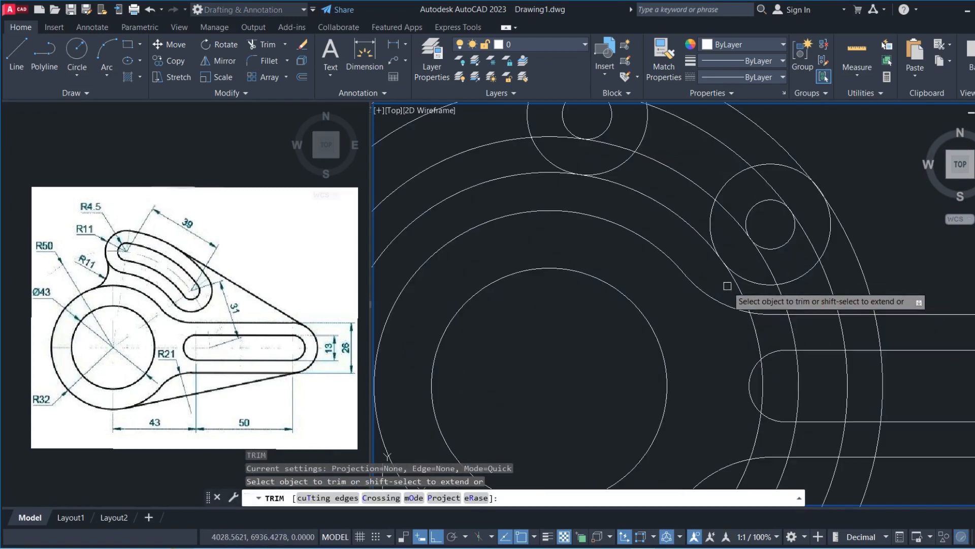
scroll(726, 287, "up", 2)
mouse_move(728, 287)
left_mouse_down()
mouse_move(770, 299)
mouse_move(940, 277)
left_mouse_up()
scroll(940, 194, "down", 2)
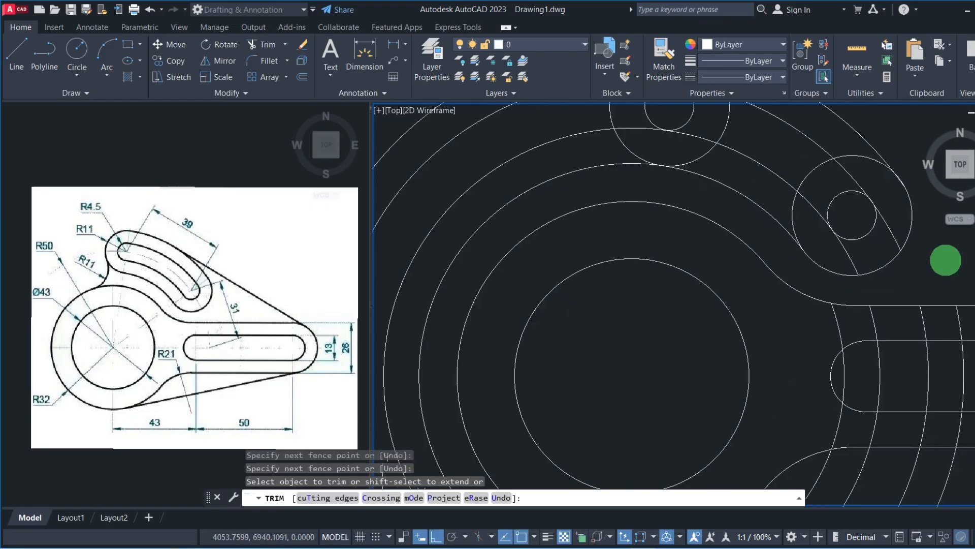
scroll(565, 185, "down", 3)
middle_click_drag(568, 157, 623, 222)
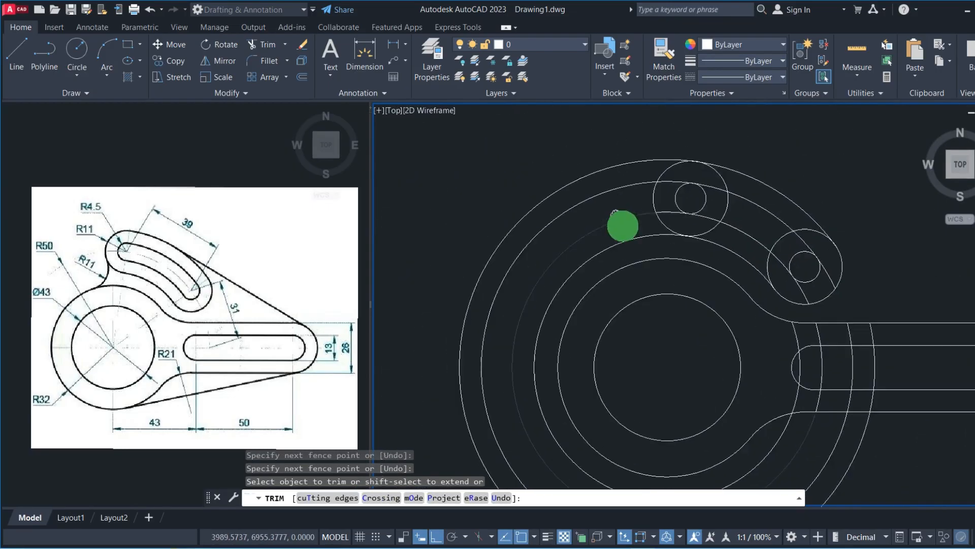
mouse_move(637, 151)
left_mouse_down()
mouse_move(633, 211)
mouse_move(655, 261)
left_mouse_up()
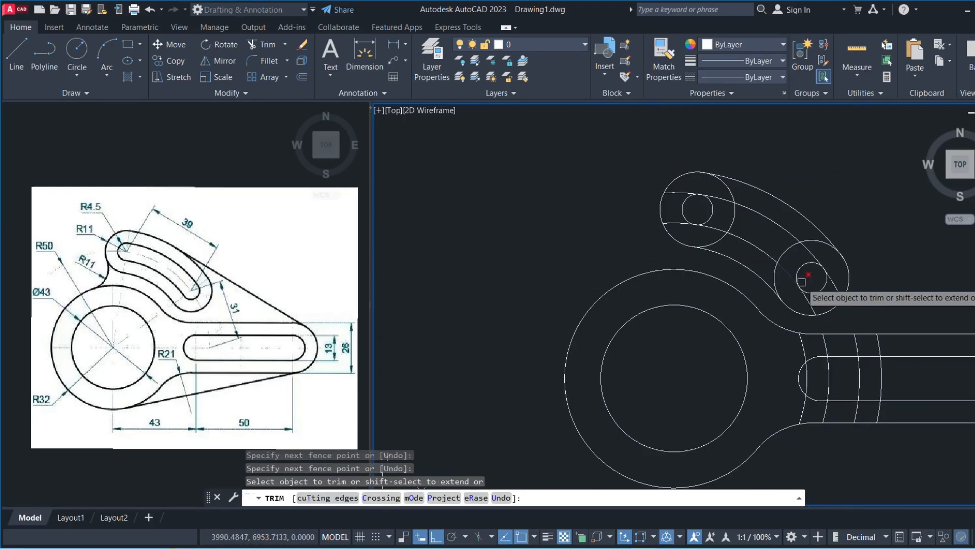
- Trim the overlapping segments inside the end circles to leave clean inner and outer curved slot outlines
scroll(840, 281, "up", 2)
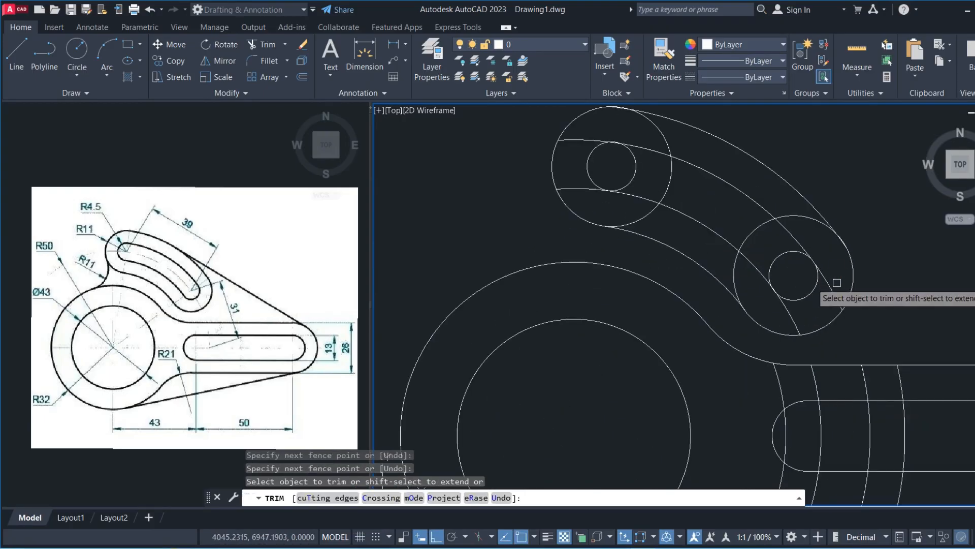
mouse_move(836, 283)
left_mouse_down()
mouse_move(783, 311)
mouse_move(693, 242)
mouse_move(584, 185)
mouse_move(584, 126)
mouse_move(658, 125)
mouse_move(823, 224)
mouse_move(821, 243)
mouse_move(777, 257)
mouse_move(724, 213)
mouse_move(616, 175)
left_mouse_up()
scroll(720, 218, "down", 2)
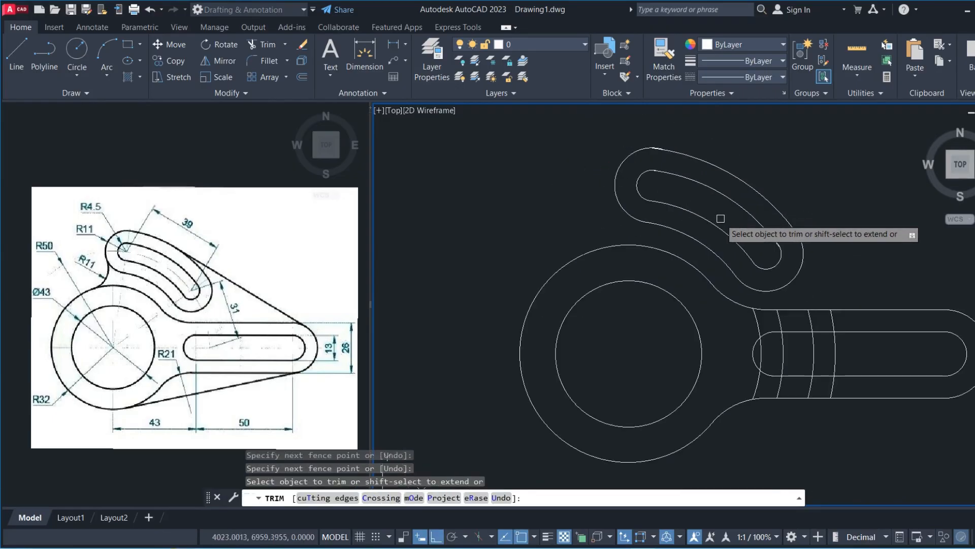
scroll(720, 218, "down", 2)
right_click(814, 211)
left_click(823, 214)
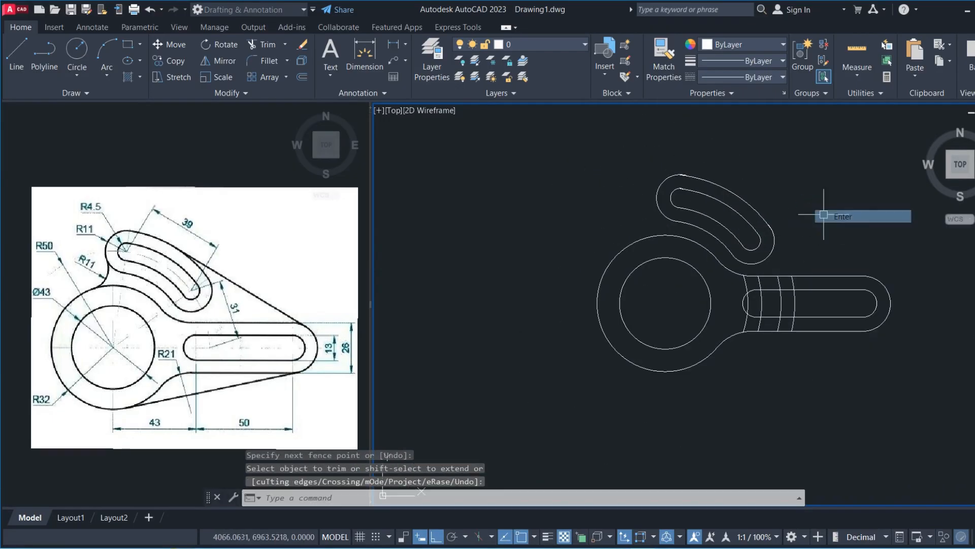
- Delete the four leftover arcs crossing the horizontal slot
scroll(791, 305, "up", 4)
left_click_drag(803, 303, 651, 315)
key("Delete")
scroll(737, 307, "down", 2)
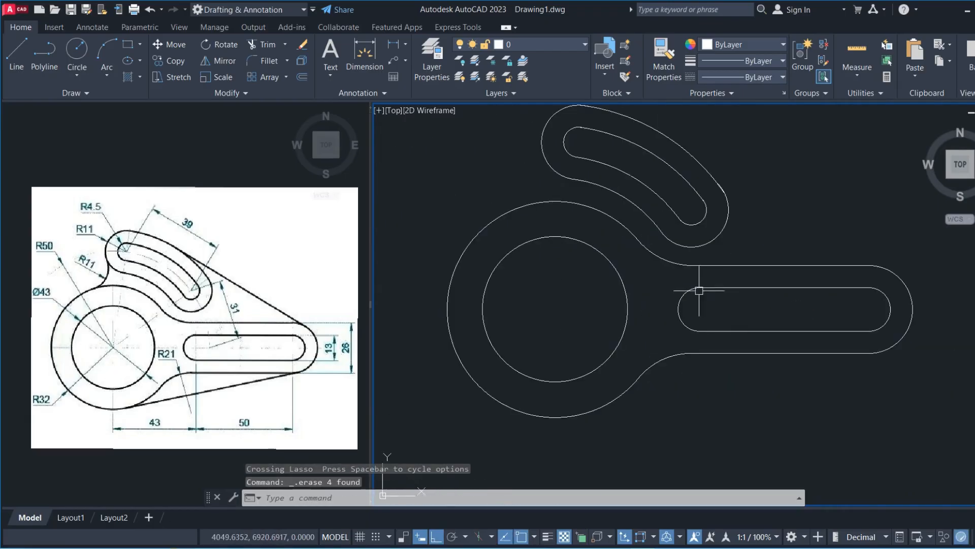
- Draw a line tangent to the horizontal arm's rounded end and the outer arc of the curved slot
mouse_move(699, 291)
middle_mouse_down()
mouse_move(687, 304)
mouse_move(688, 279)
middle_mouse_up()
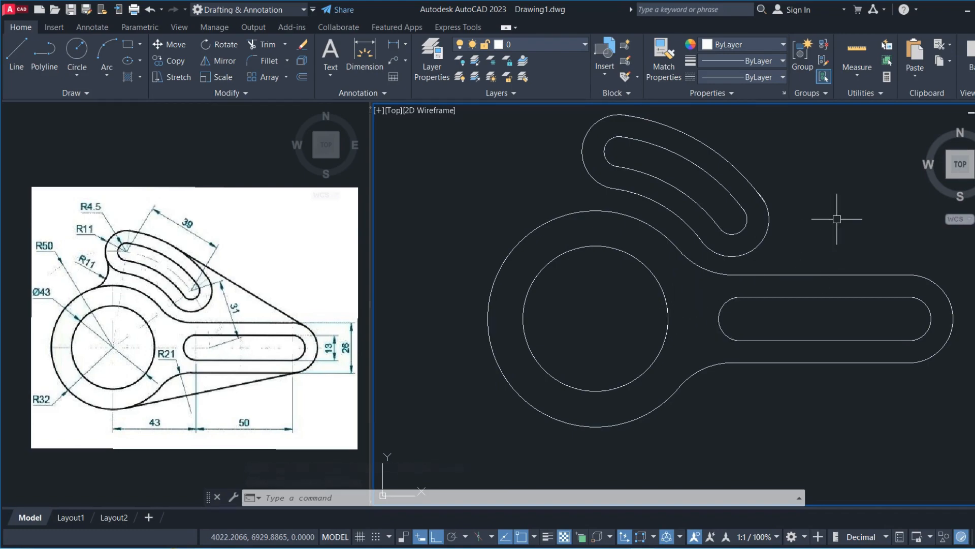
key("Return")
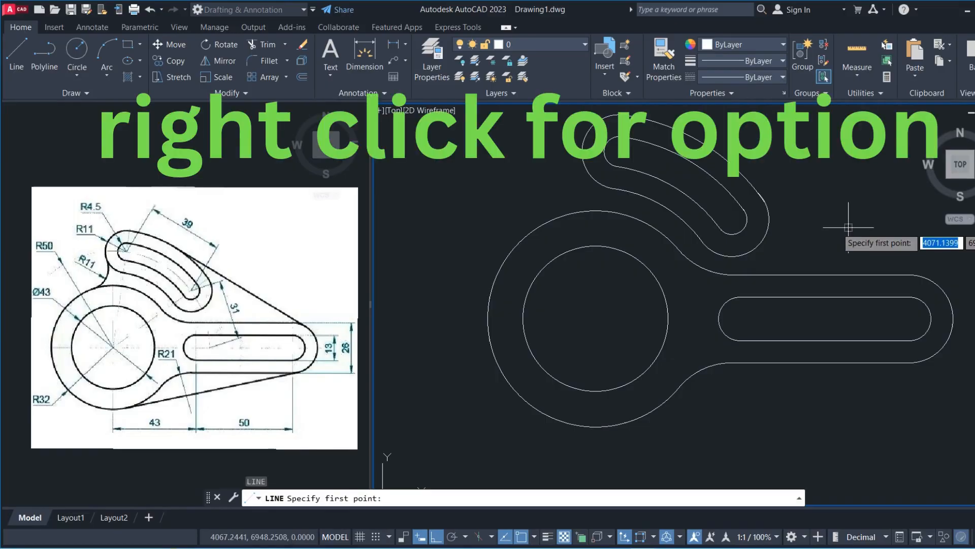
right_click(835, 212, "shift")
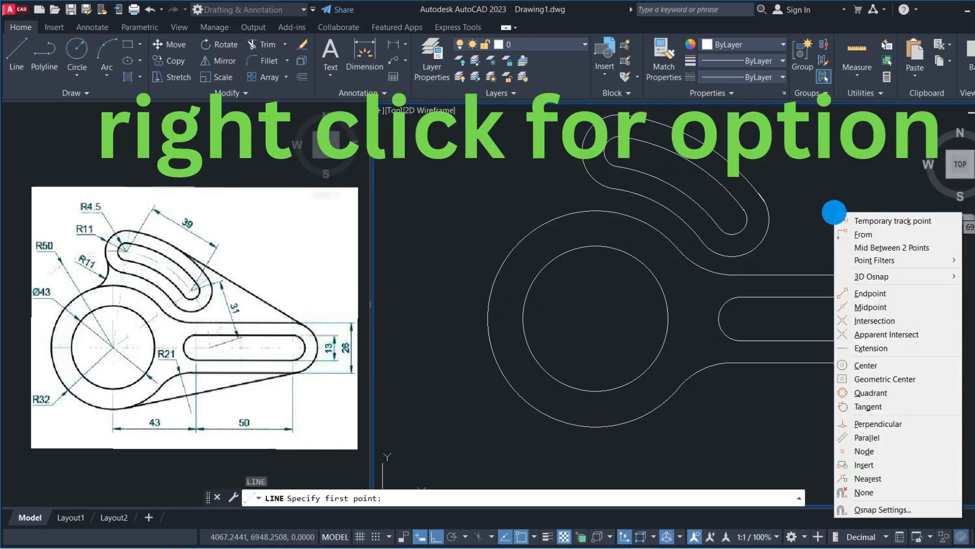
left_click(856, 405)
left_click(927, 277)
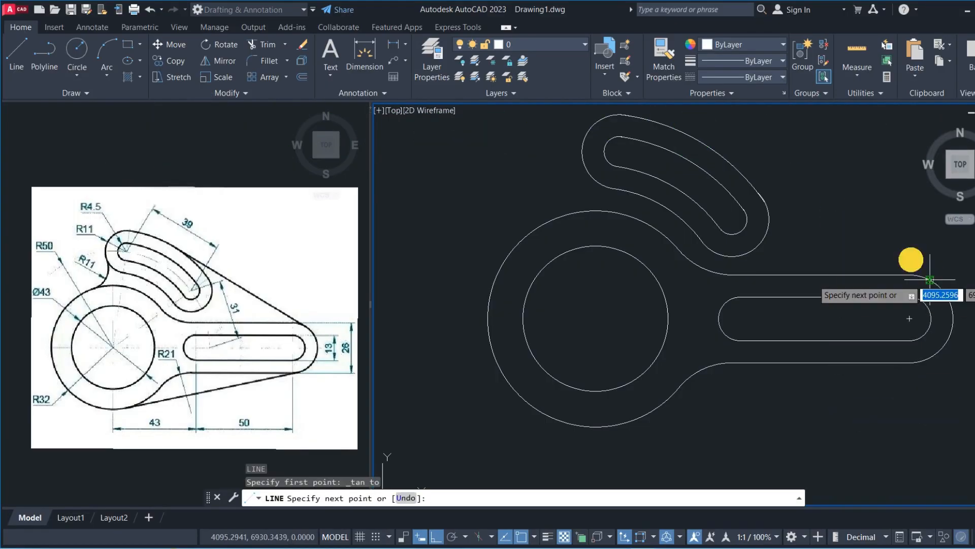
right_click(753, 169, "shift")
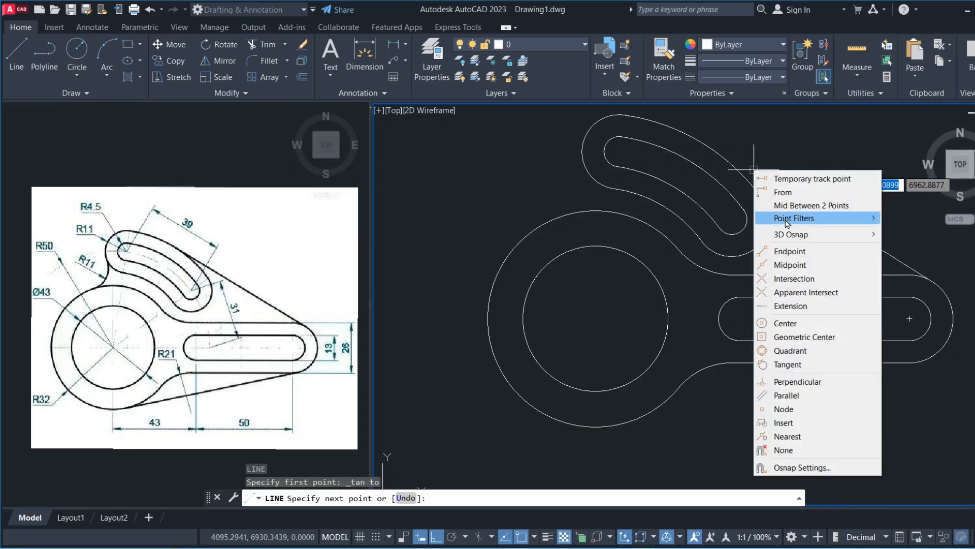
left_click(788, 364)
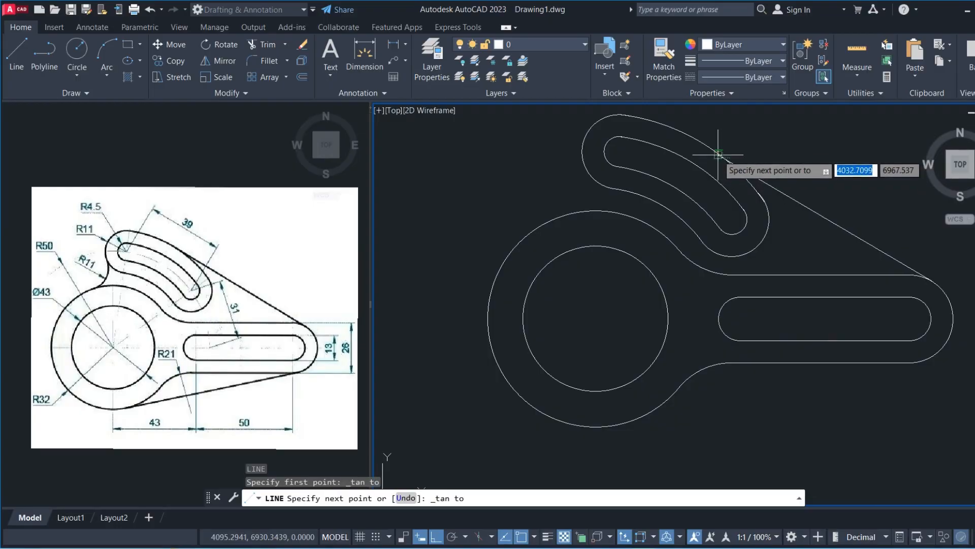
left_click(718, 152)
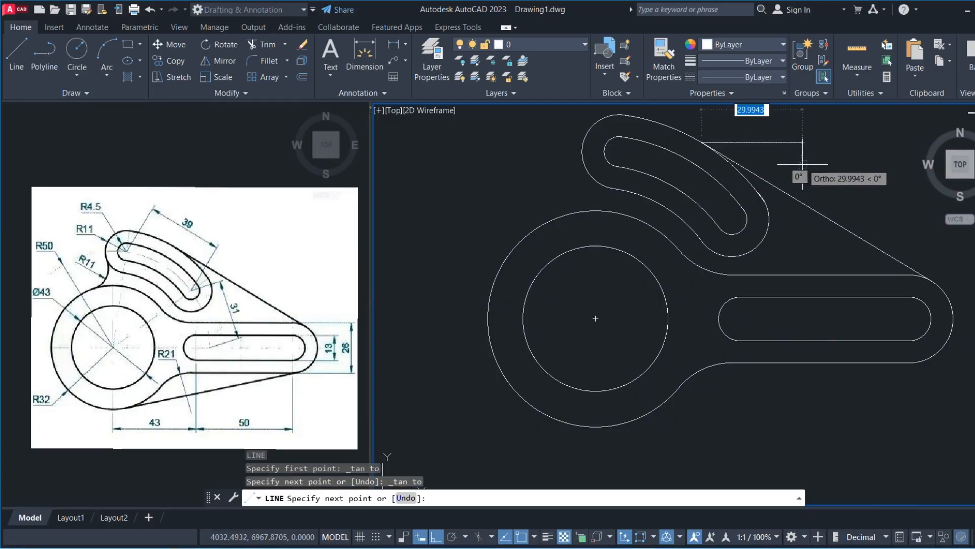
key("Escape")
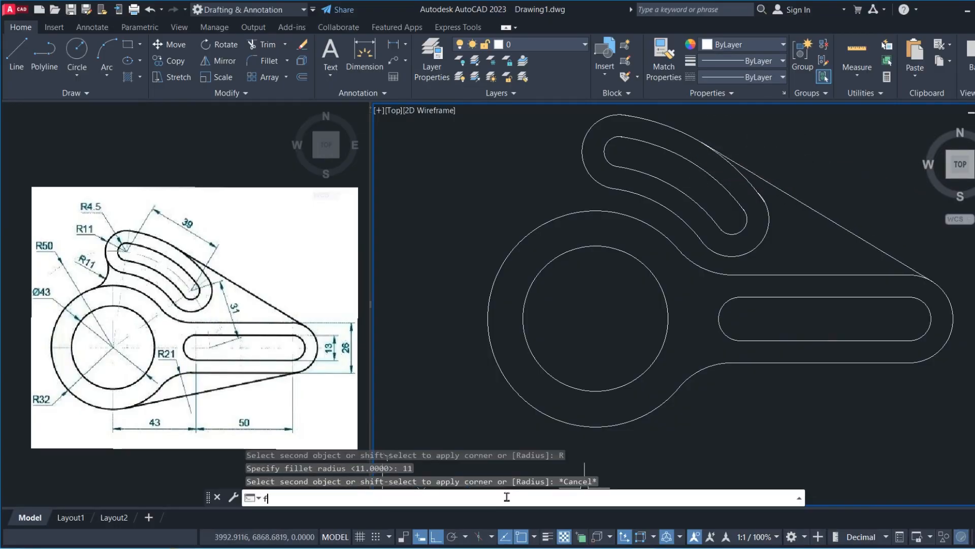
- Fillet the body's large outer circle to the curved slot's outer upper end with radius 11, using the No trim mode
type("f")
key("Return")
left_click(524, 497)
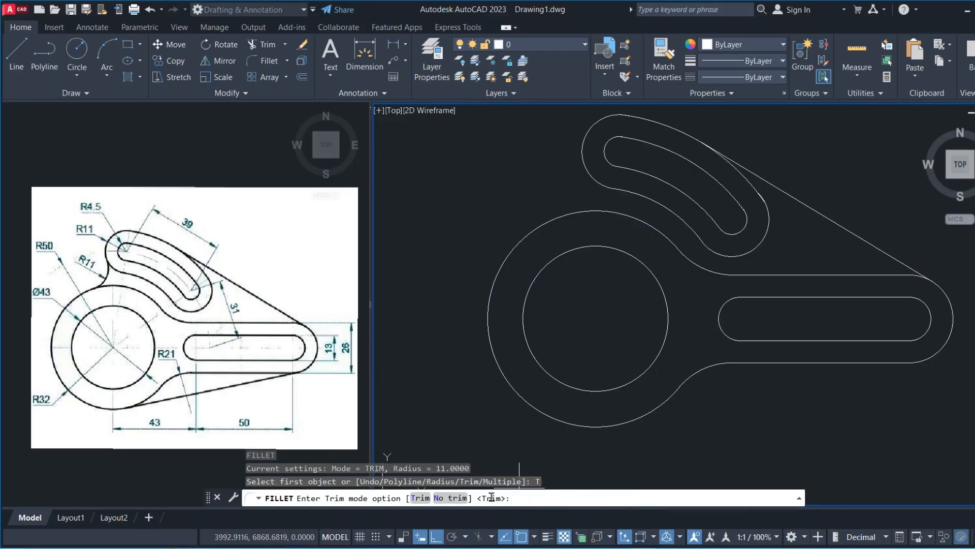
left_click(454, 498)
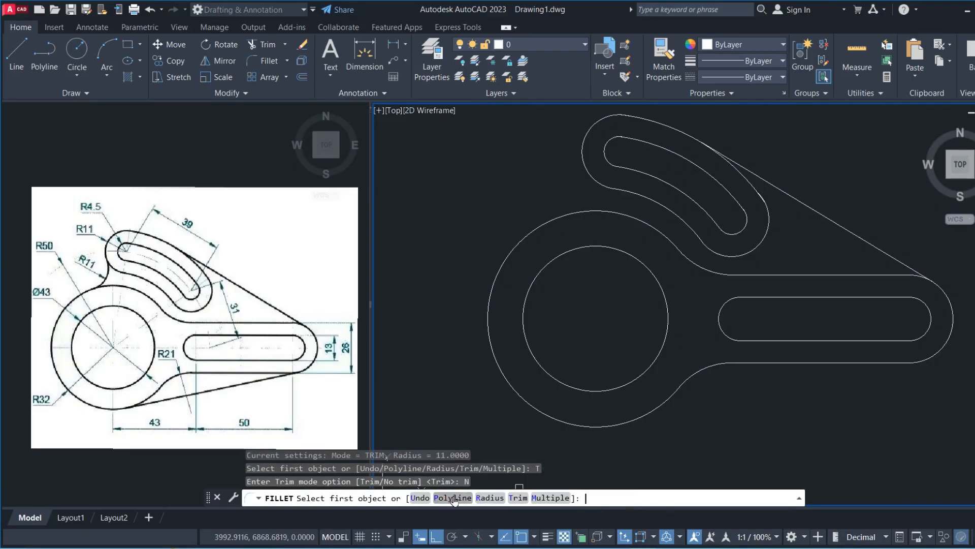
left_click(485, 499)
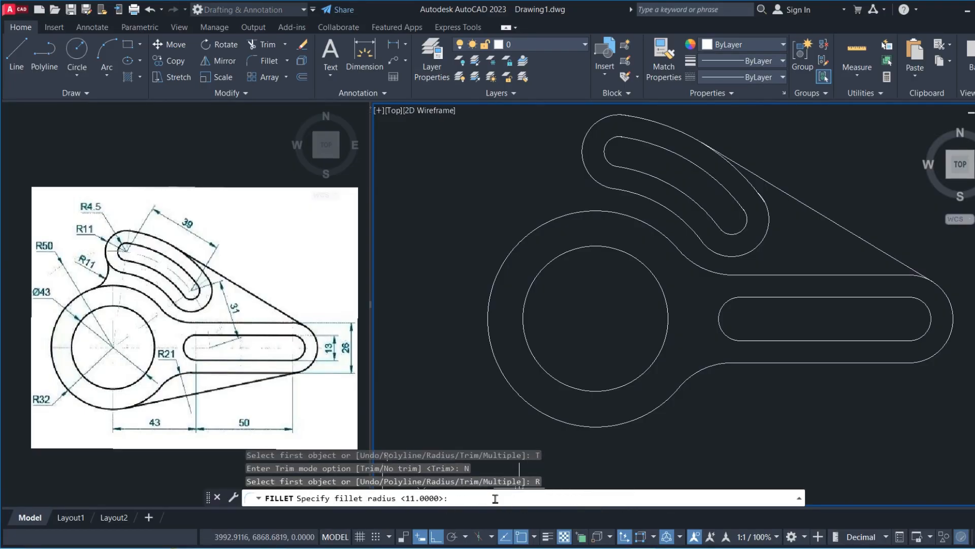
type("11")
key("Return")
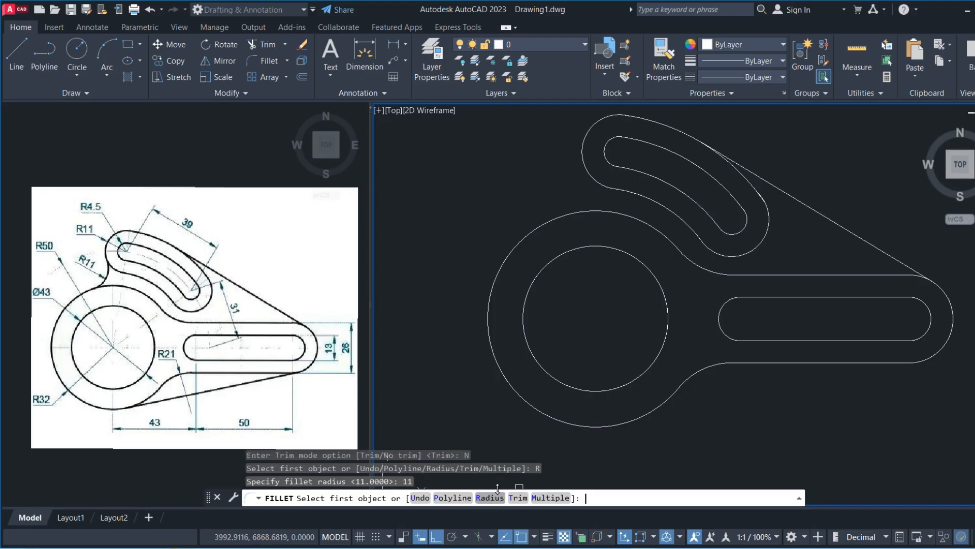
left_click(588, 210)
left_click(592, 184)
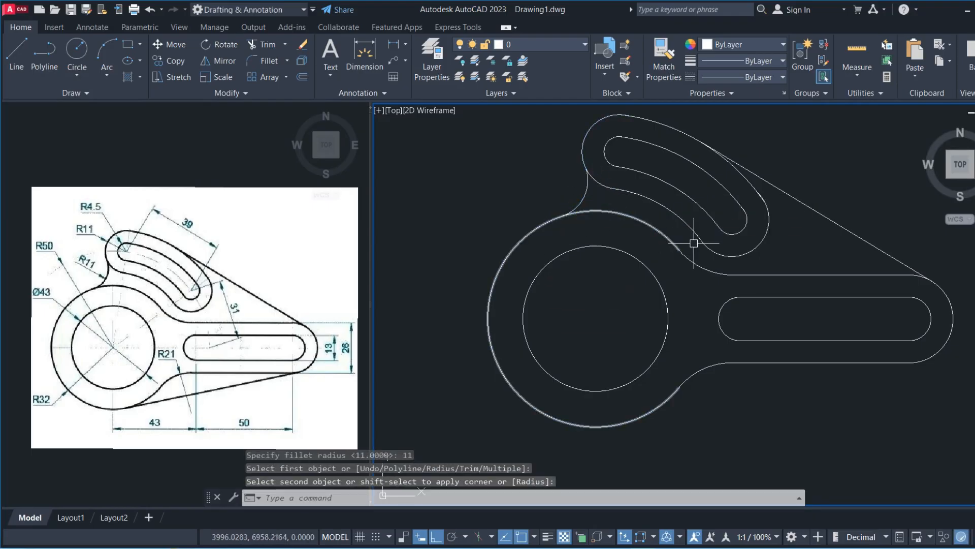
- Draw a line tangent to the underside of the body's large outer circle and the lower side of the horizontal arm's rounded end
middle_click_drag(850, 312, 811, 337)
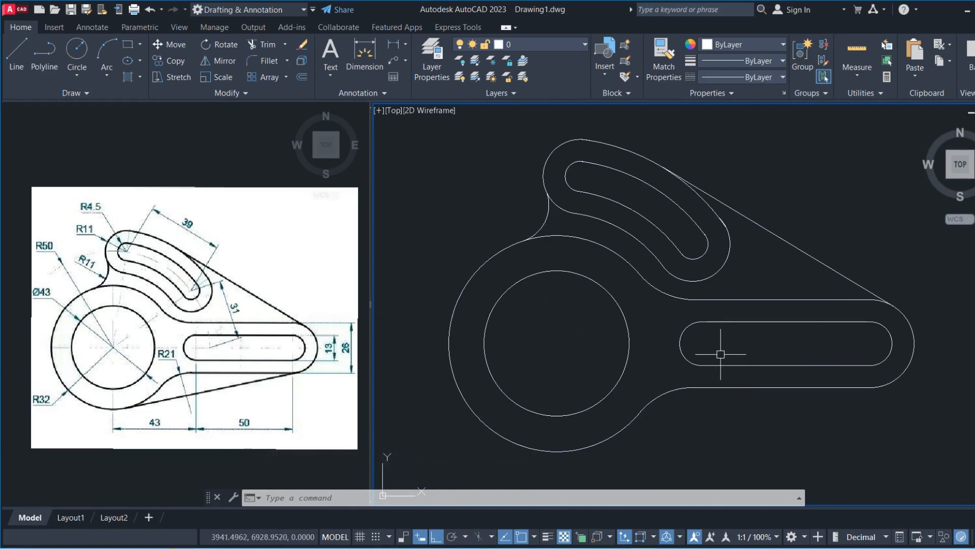
middle_click_drag(743, 425, 746, 408)
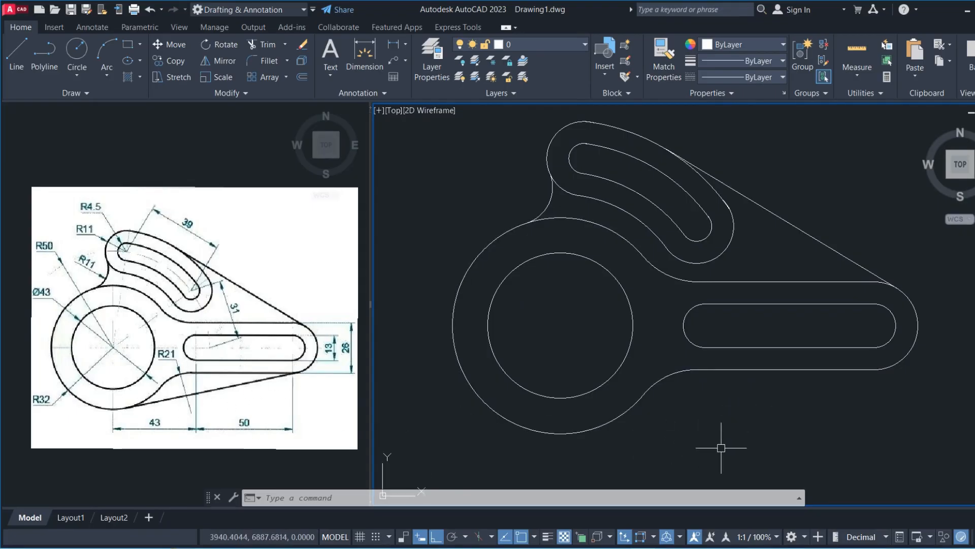
type("l")
key("Return")
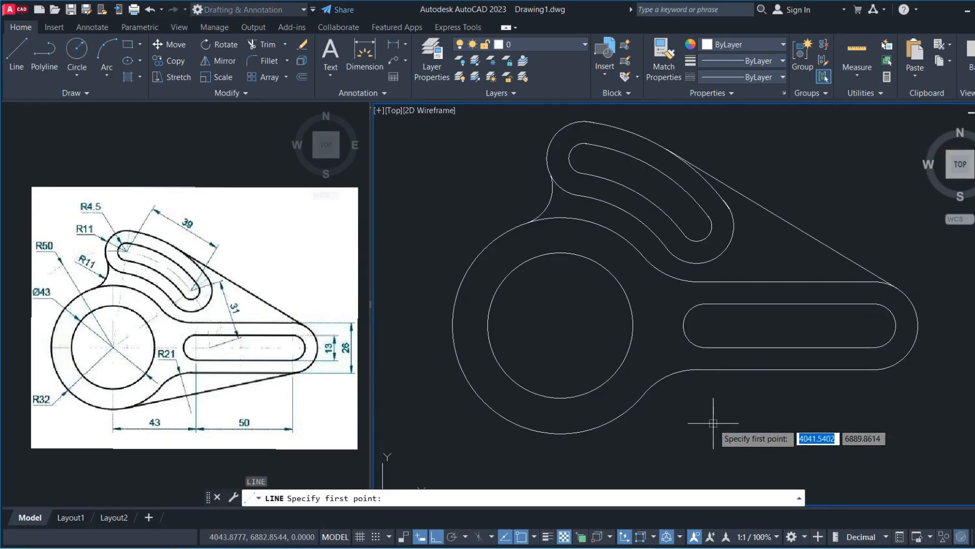
right_click(714, 418, "shift")
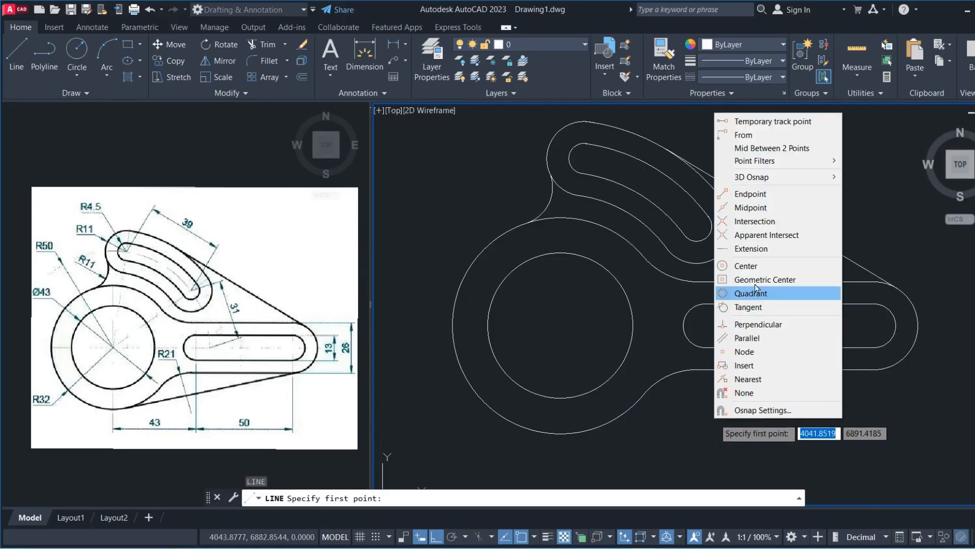
left_click(753, 306)
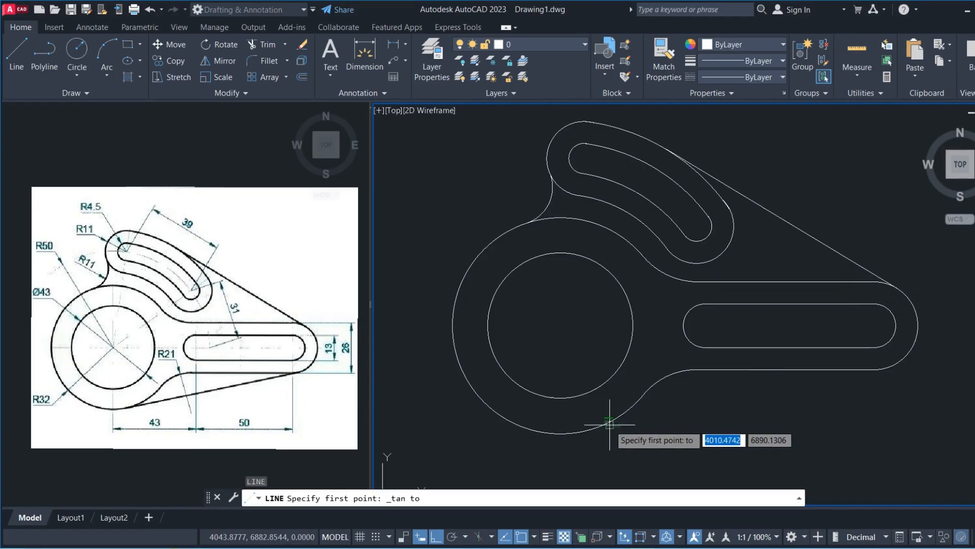
left_click(620, 418)
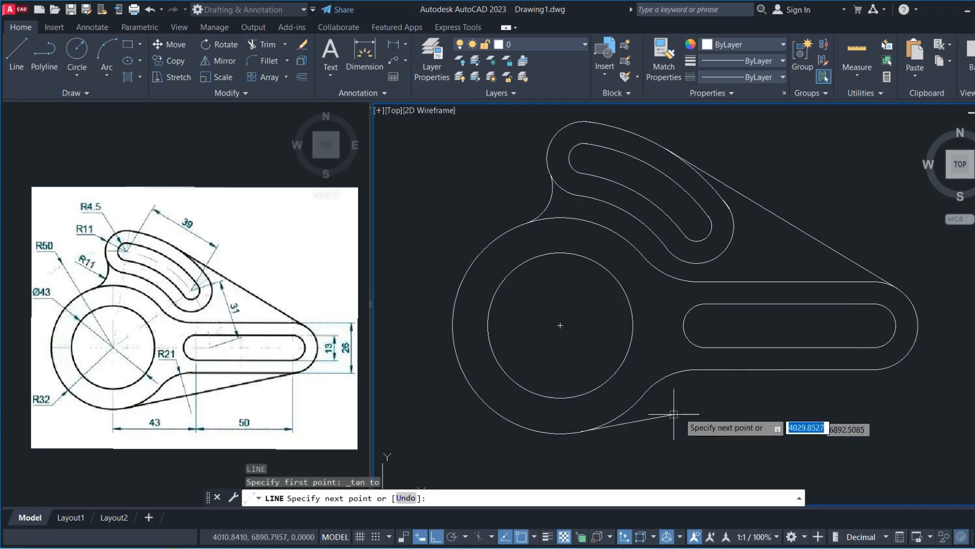
right_click(830, 381, "shift")
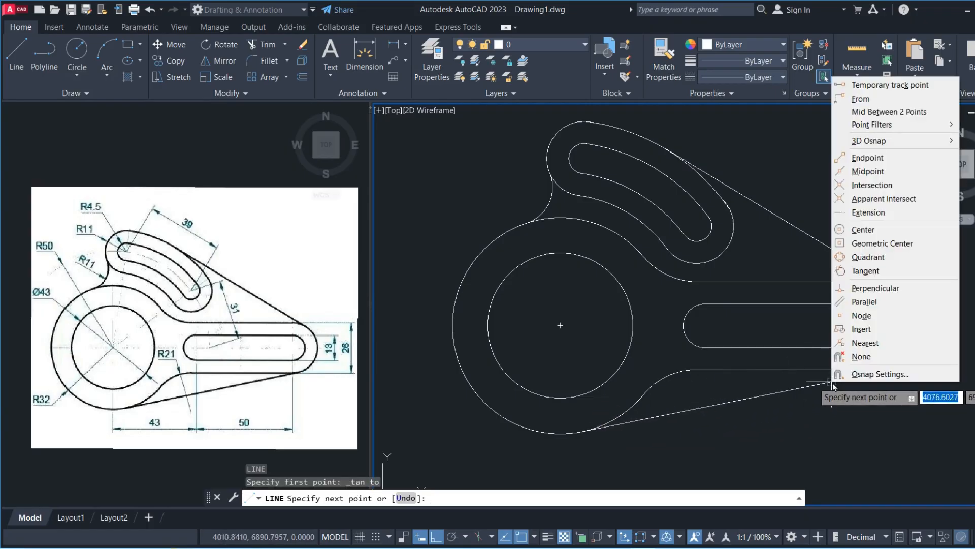
left_click(858, 269)
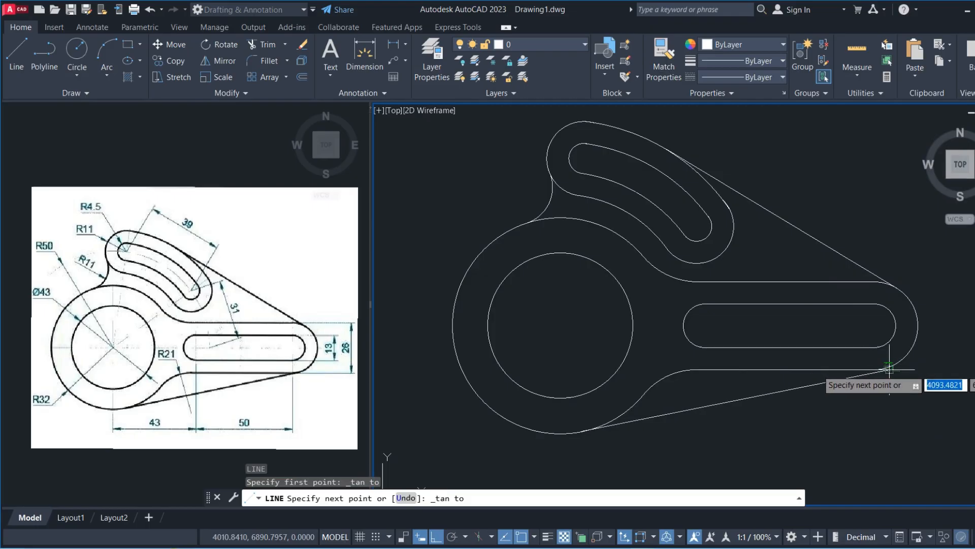
left_click(889, 365)
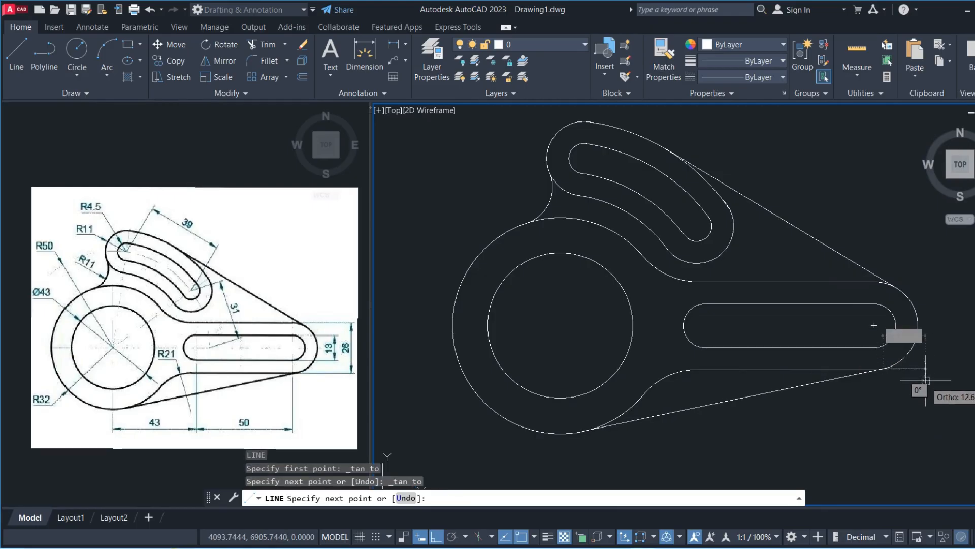
key("Escape")
- Examine the whole plate outline in its viewport and compare it with the reference image in the other viewport
middle_click_drag(860, 404, 822, 413)
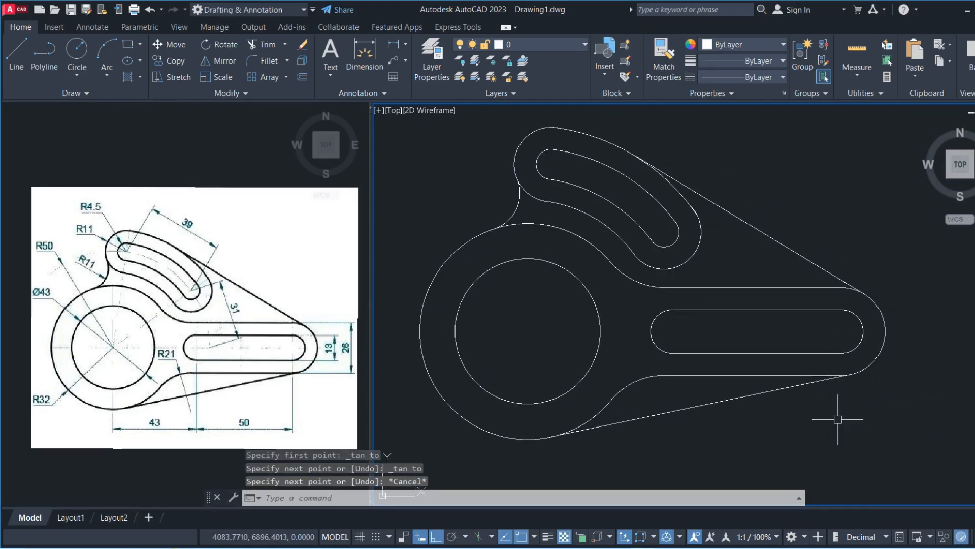
middle_click(813, 427)
middle_click(812, 426)
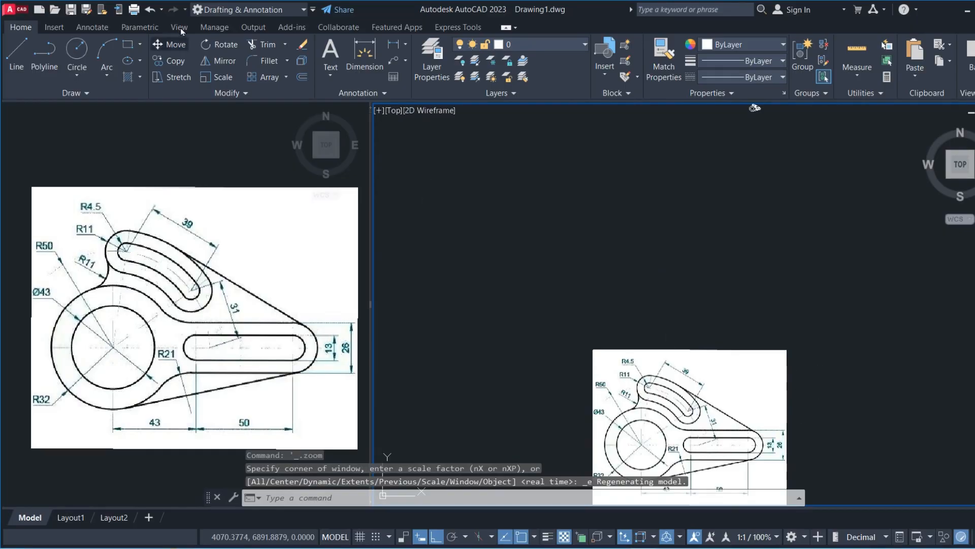
middle_click_drag(827, 353, 640, 387)
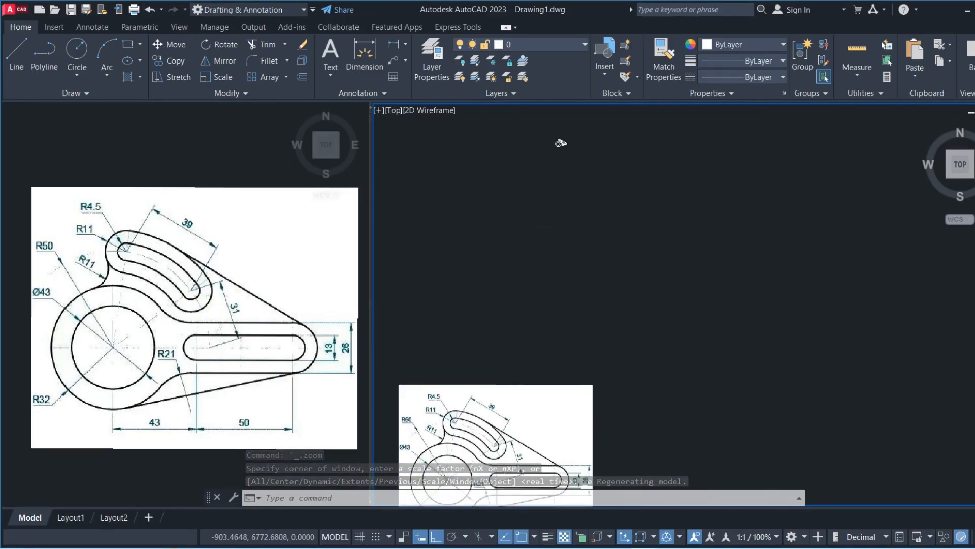
scroll(616, 239, "down", 4)
scroll(612, 337, "up", 5)
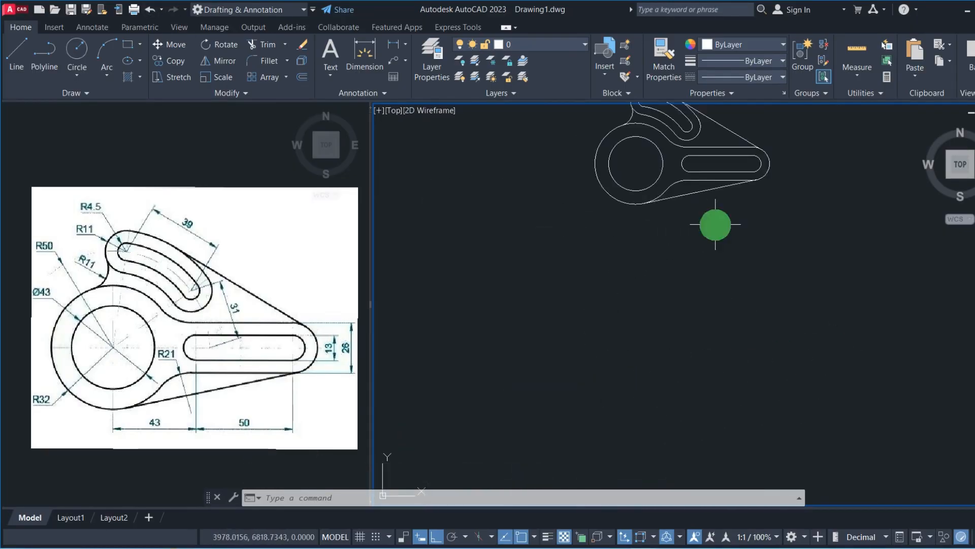
scroll(701, 284, "up", 3)
mouse_move(681, 334)
middle_mouse_down()
mouse_move(688, 392)
mouse_move(718, 446)
middle_mouse_up()
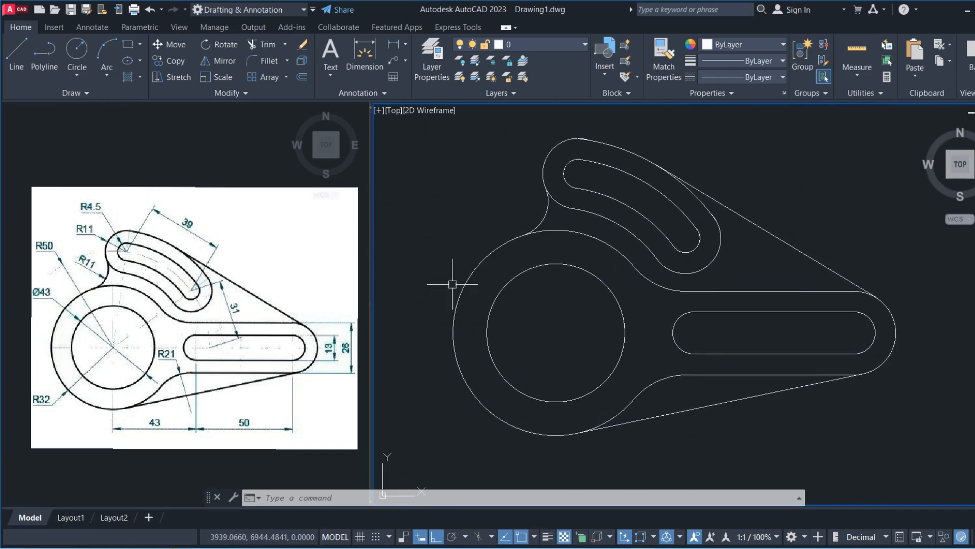
left_click(285, 146)
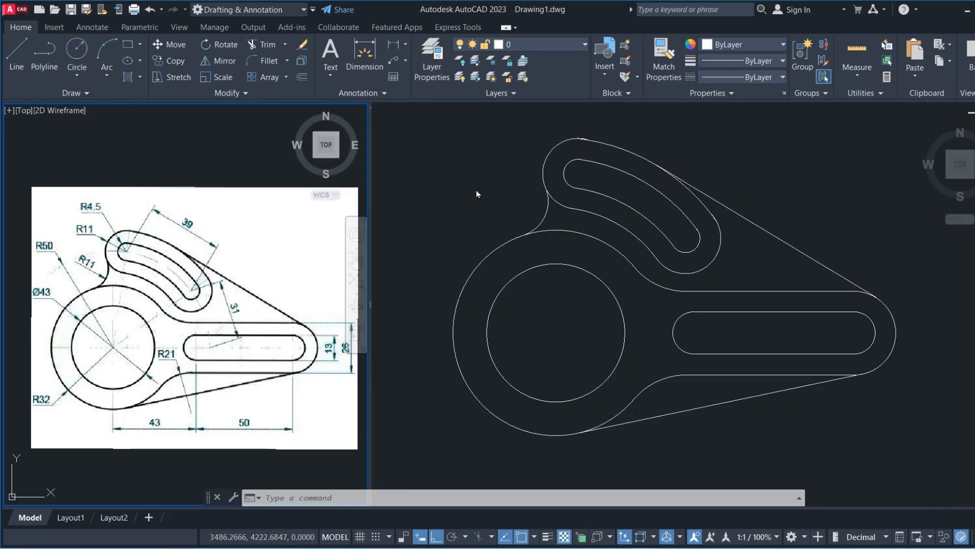
left_click(672, 231)
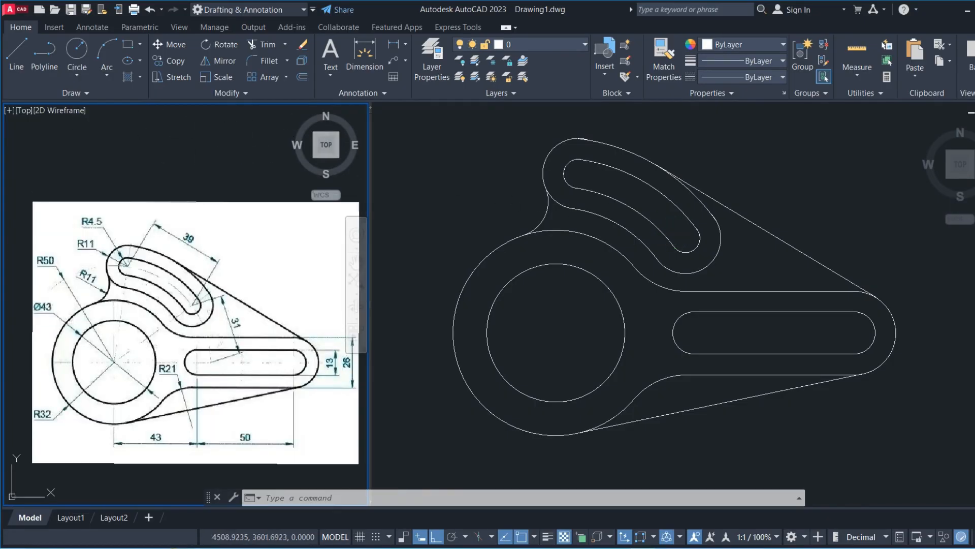